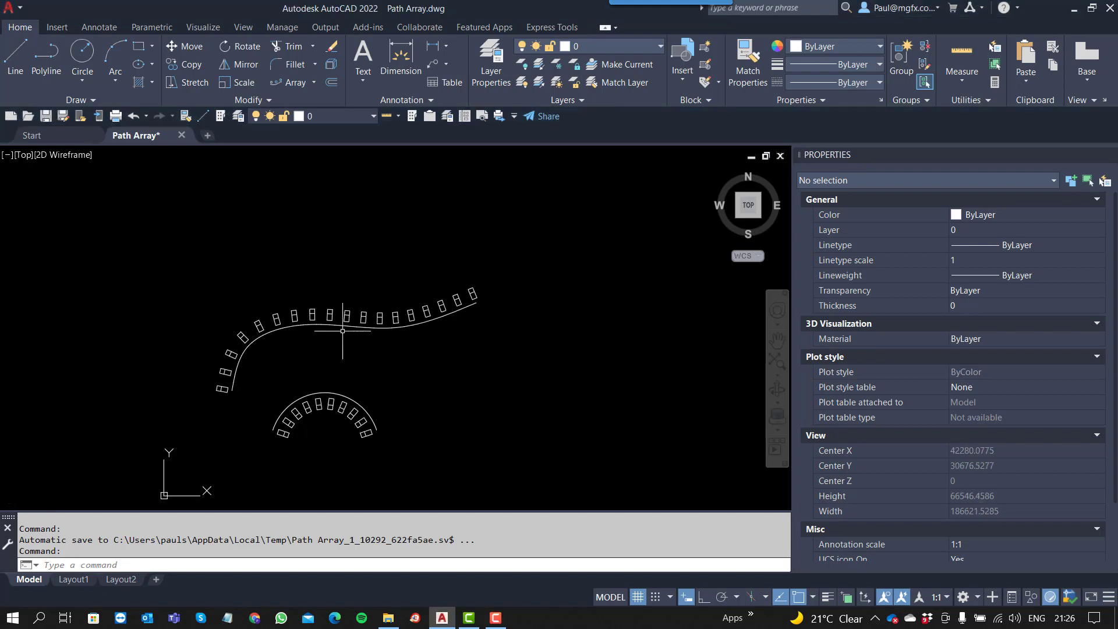
Examine the available construction methods of the Circle tool
scroll(295, 275, up, 6)
middle_drag(295, 274, 348, 403)
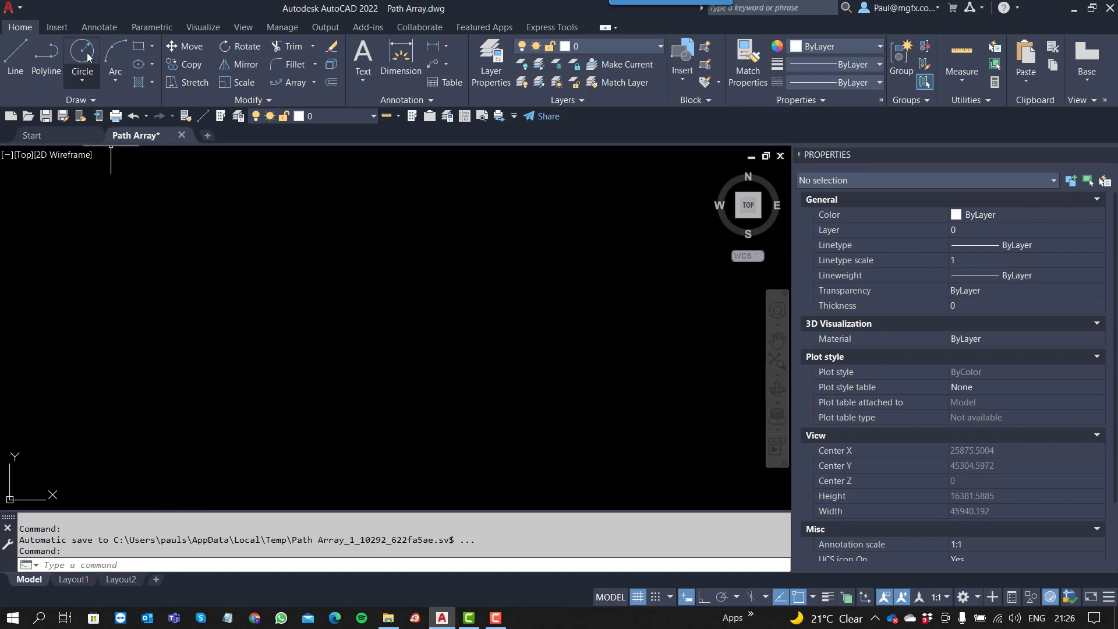
click(82, 85)
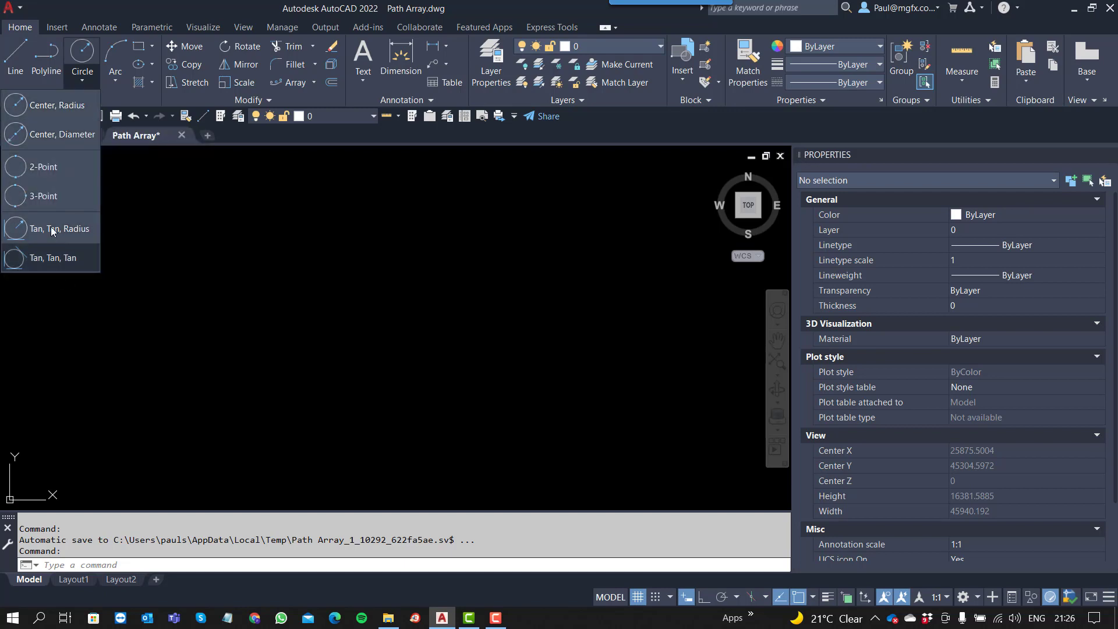
click(86, 81)
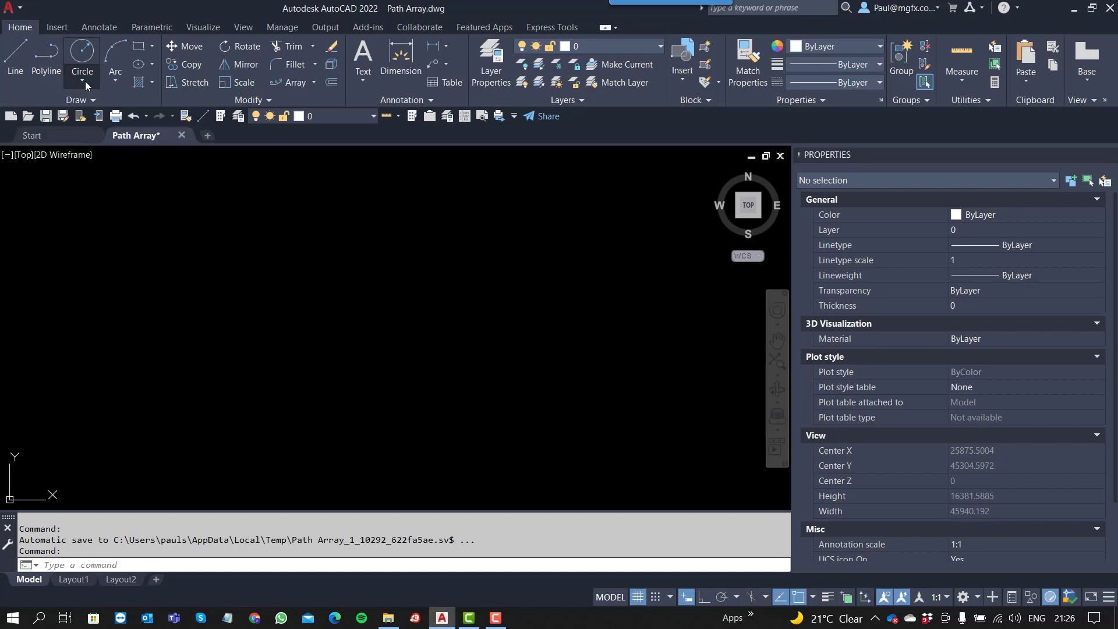
click(84, 81)
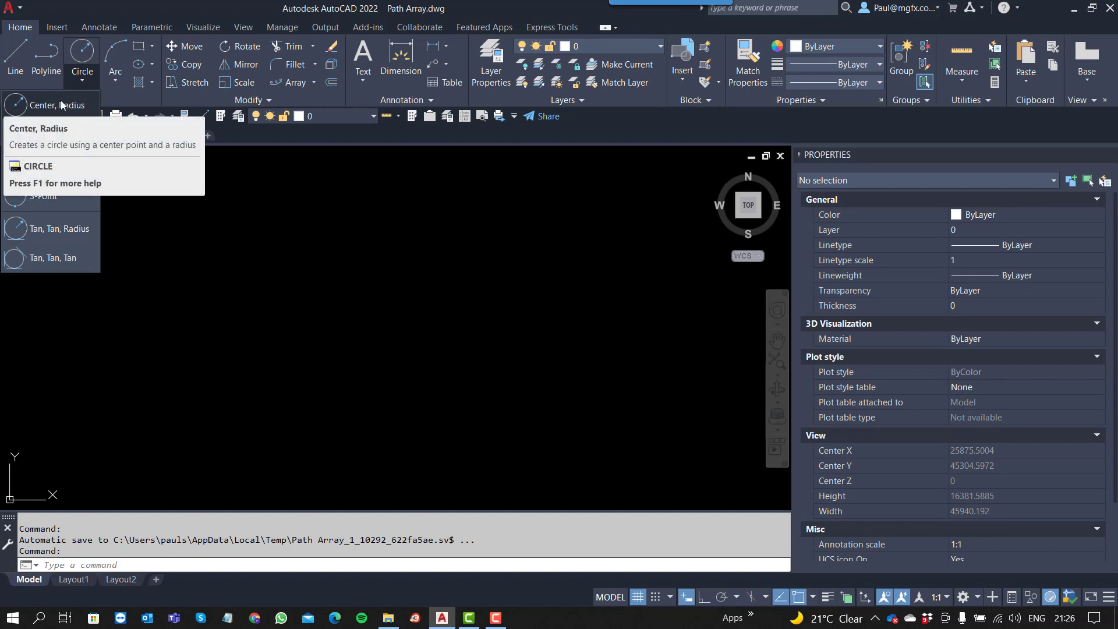
click(89, 82)
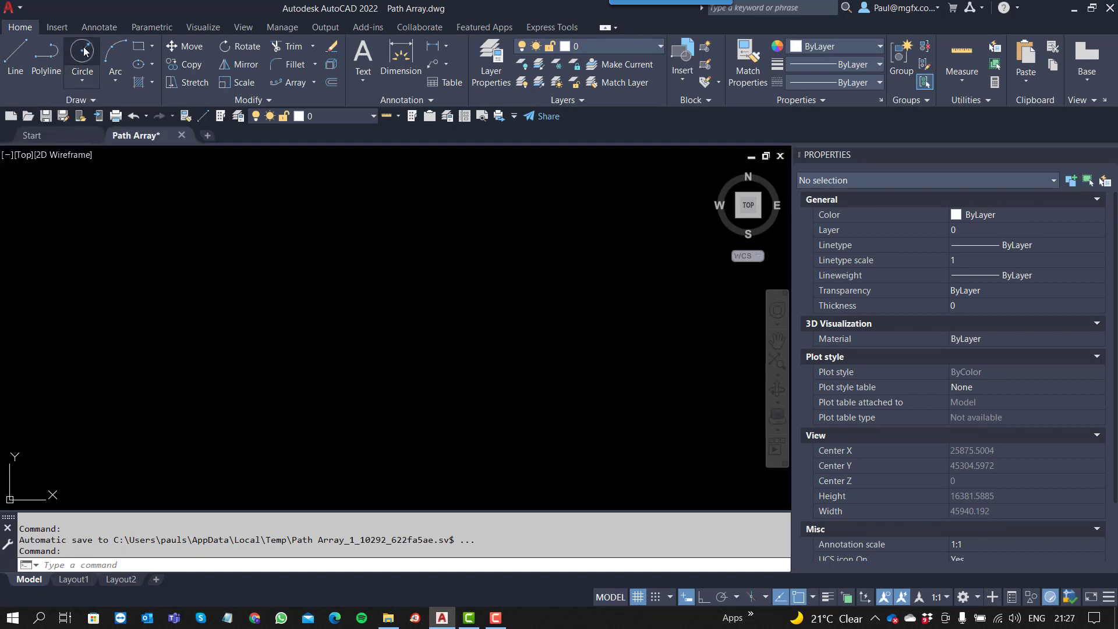
key(Escape)
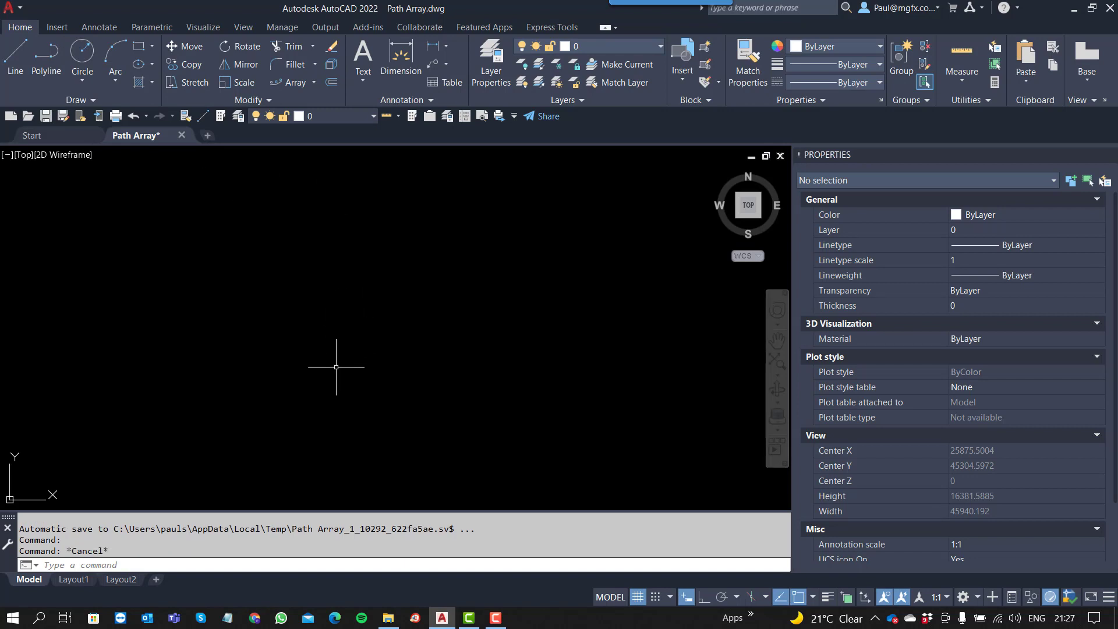
text(c)
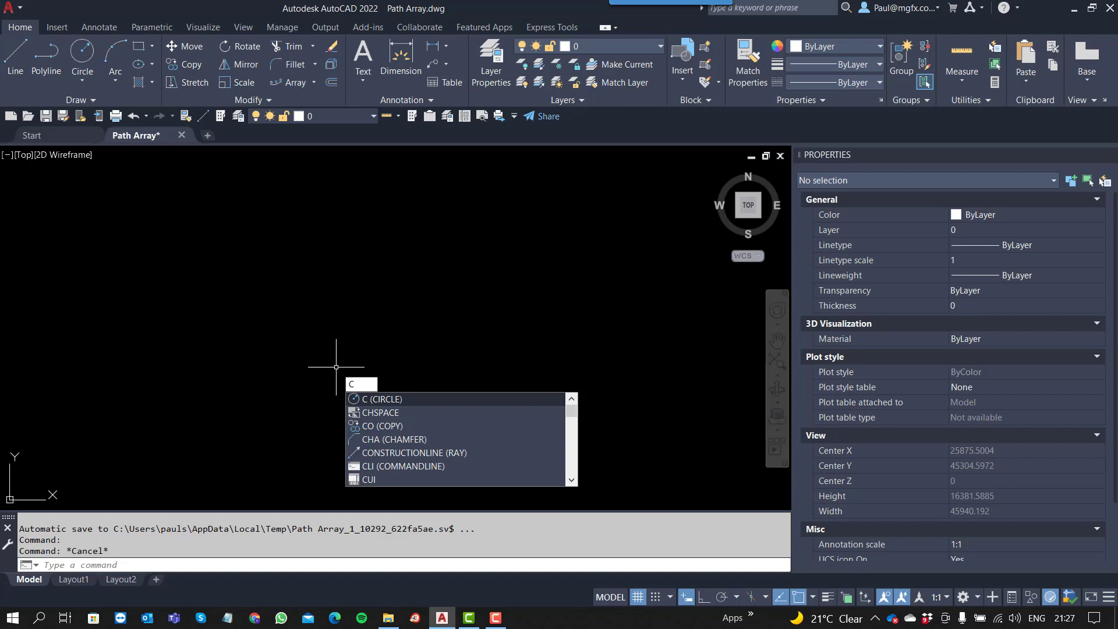
click(391, 402)
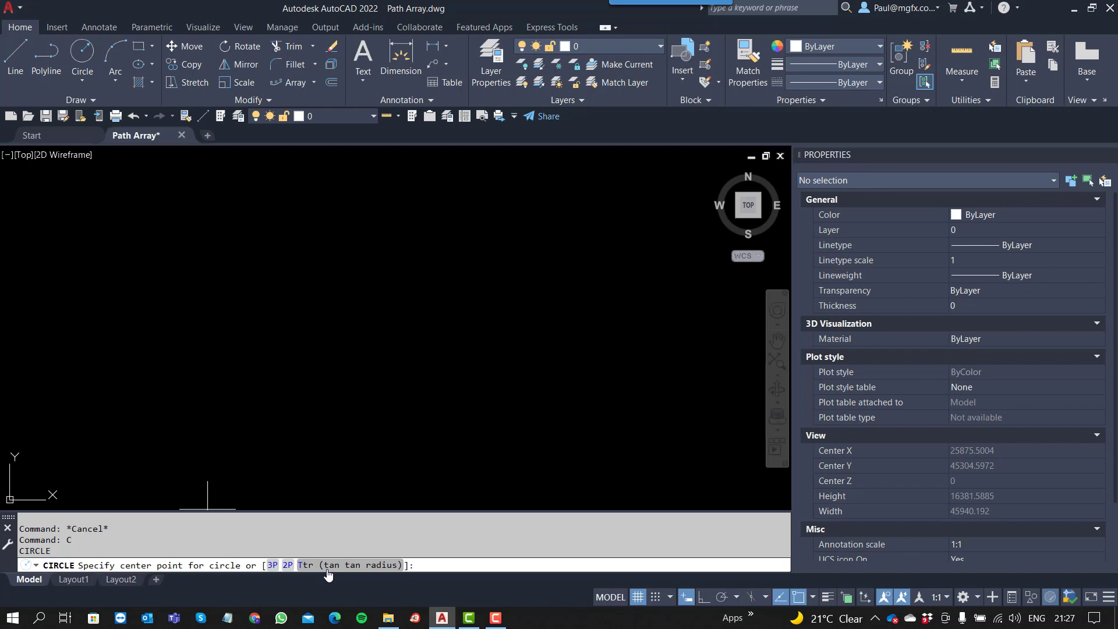
click(289, 381)
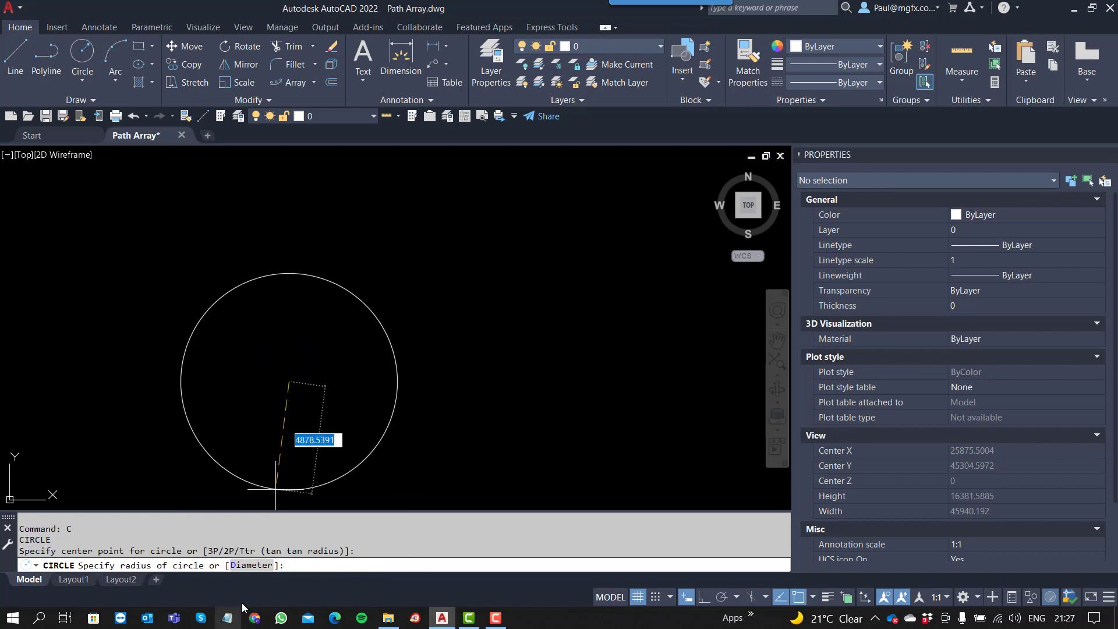
click(251, 565)
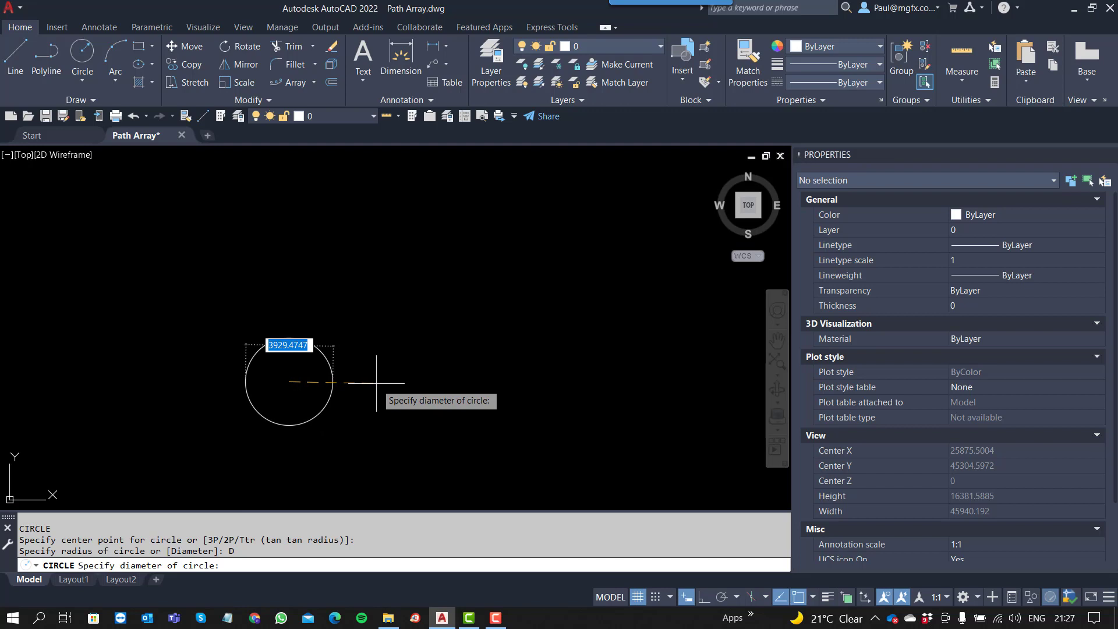
text(1)
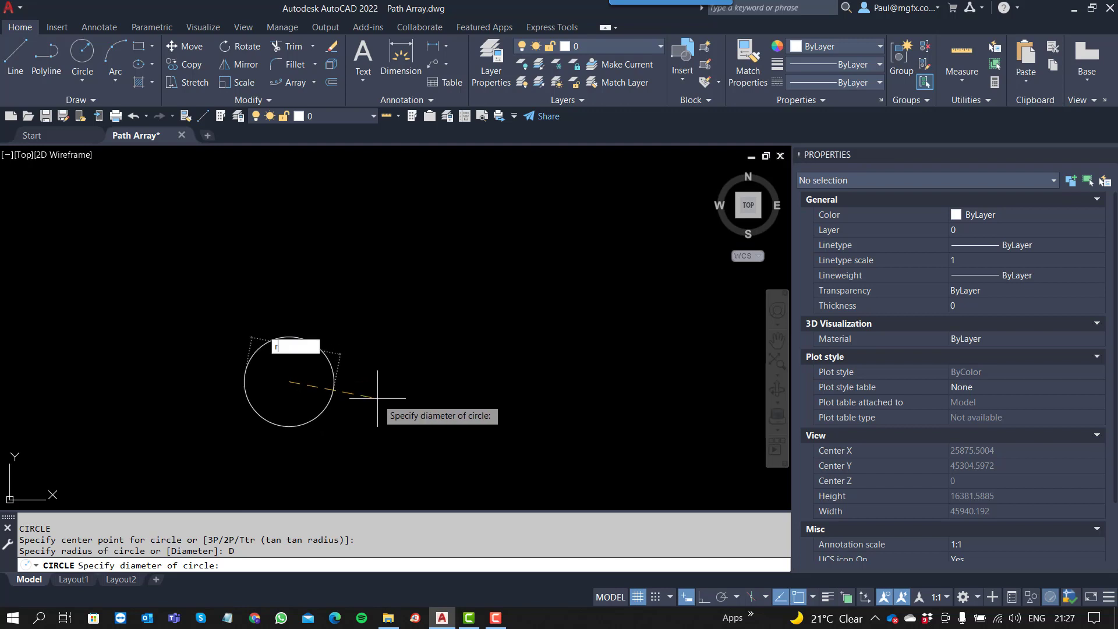
key(Return)
key(Escape)
key(Escape)
key(Escape)
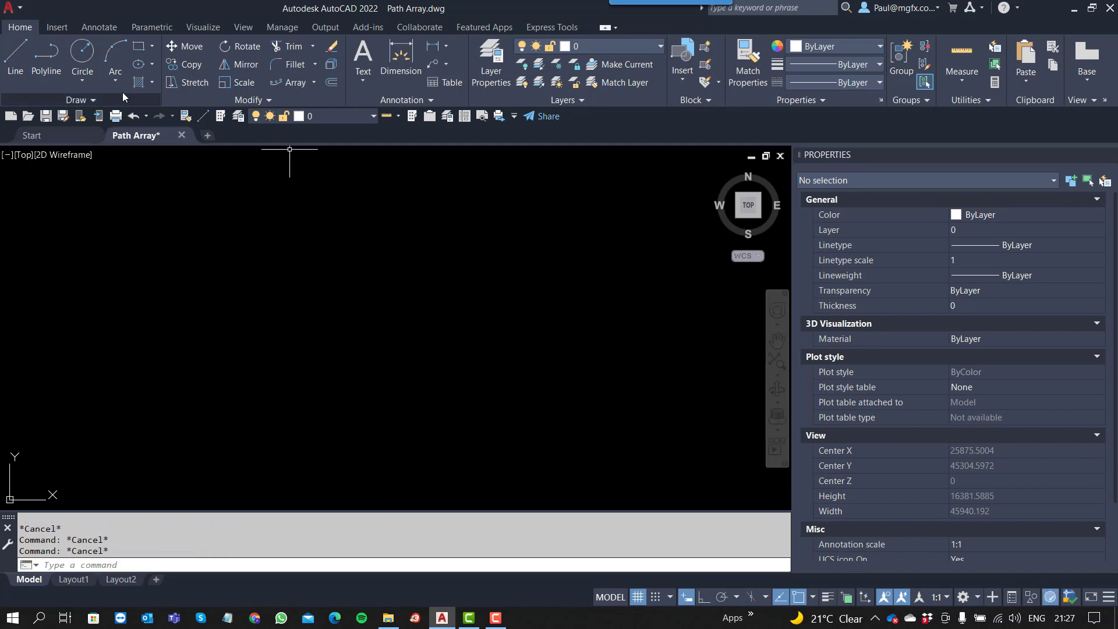
Compare the full list of circle construction methods, including Tan, Tan, Tan, with the options the CIRCLE command offers when entered as c
click(85, 85)
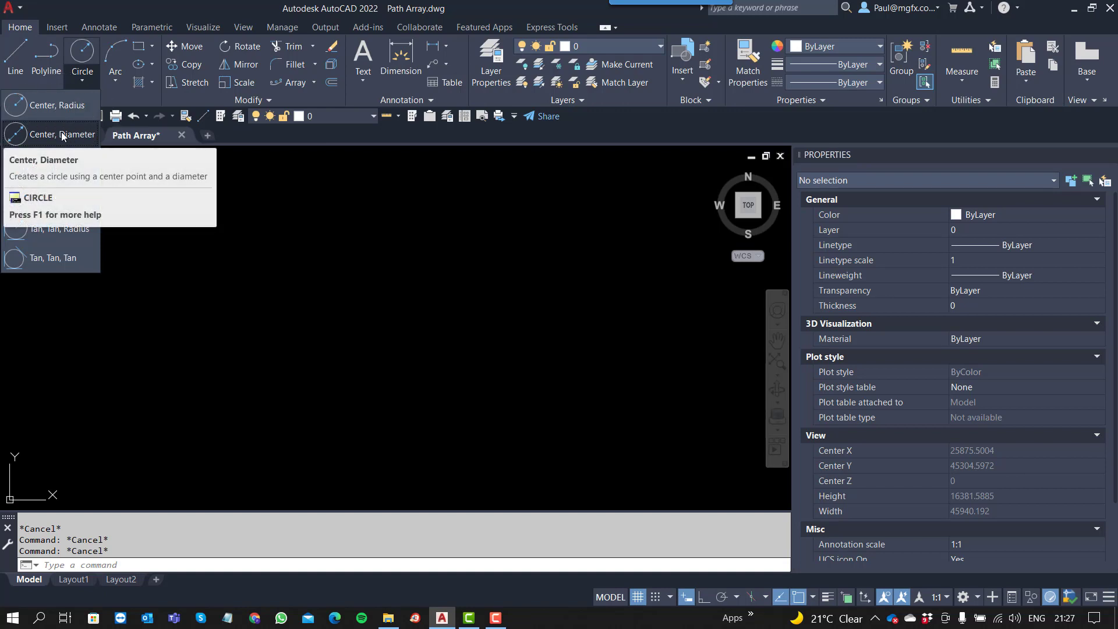
key(Escape)
text(c)
key(Return)
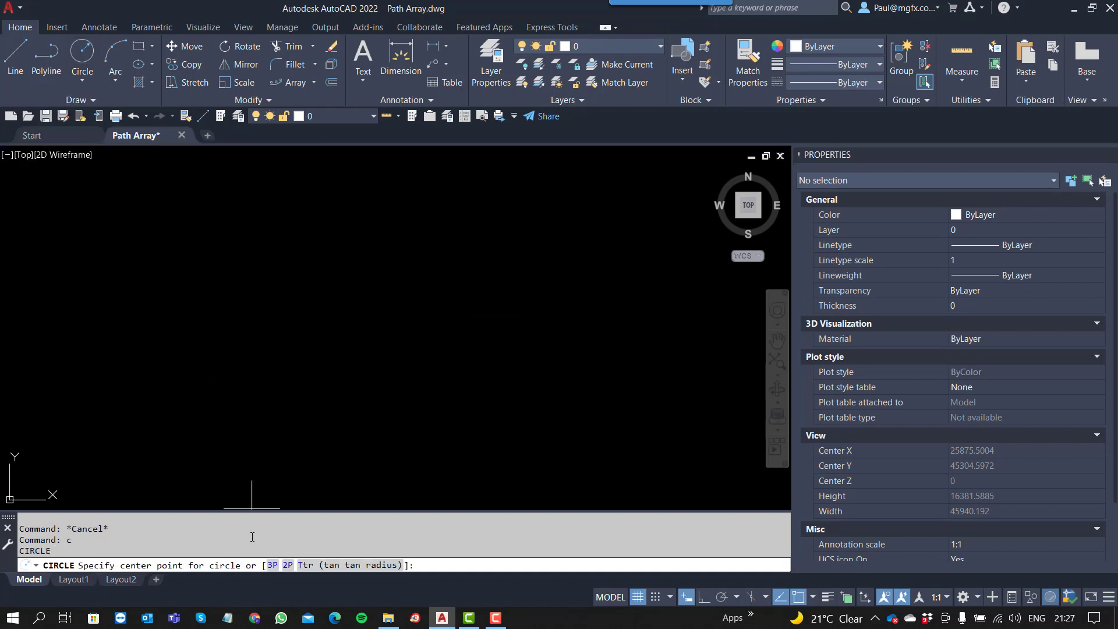
key(Escape)
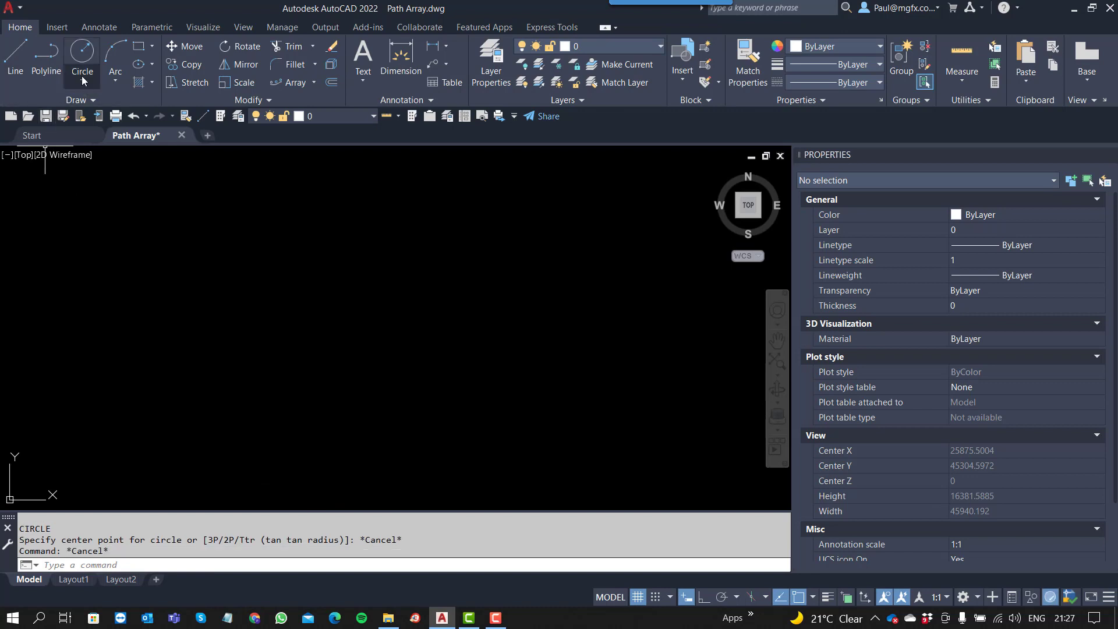
click(82, 80)
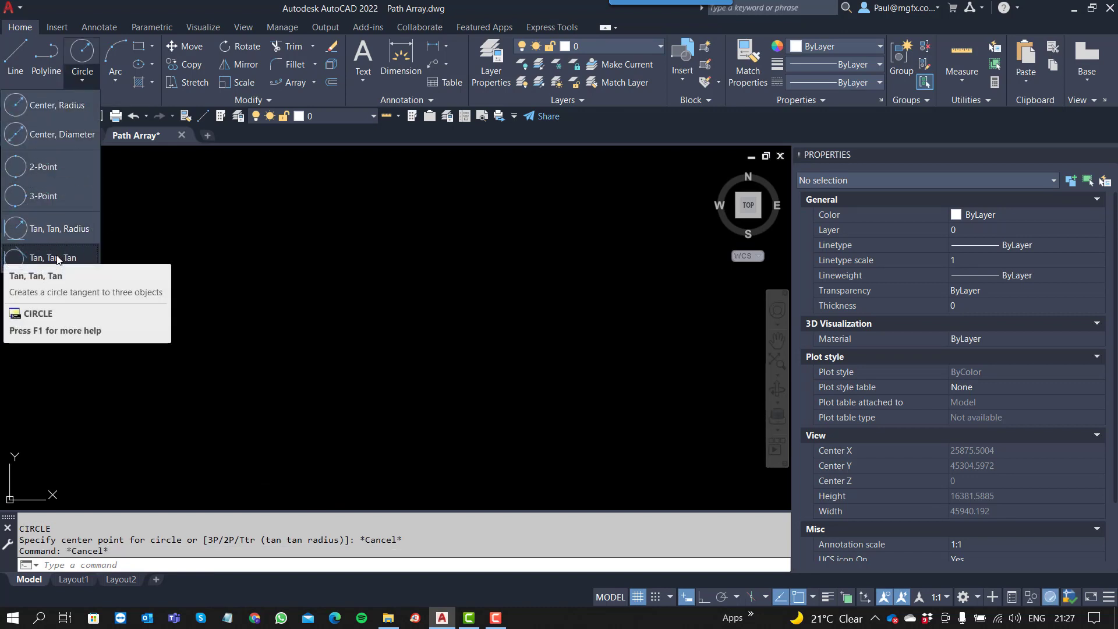
key(Escape)
key(Escape)
key(Escape)
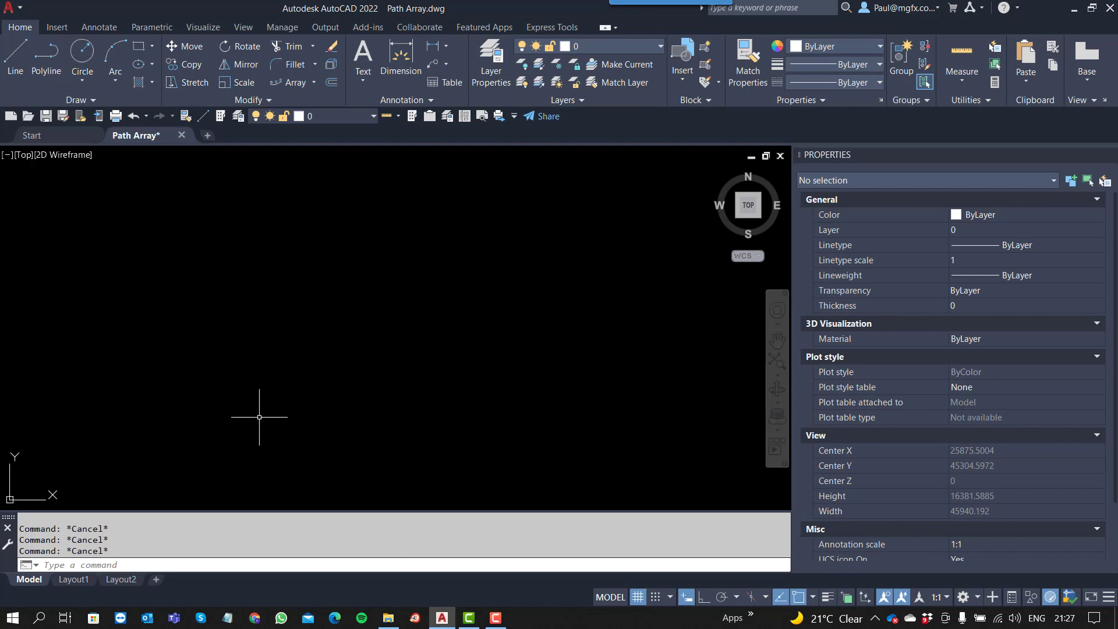
text(c)
key(Return)
click(256, 373)
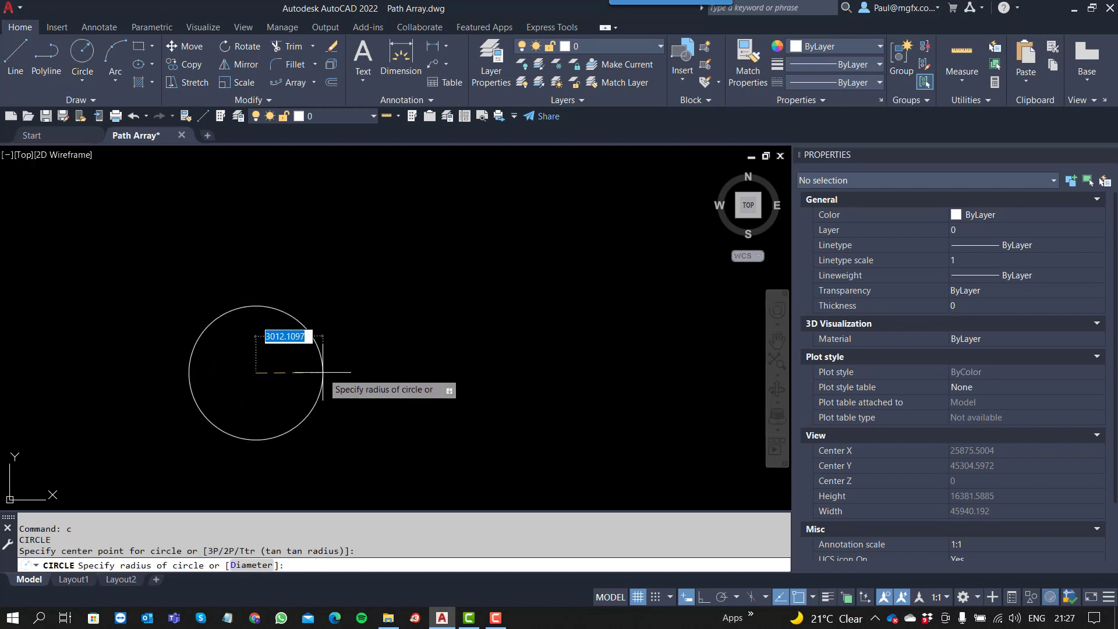
key(Escape)
key(Return)
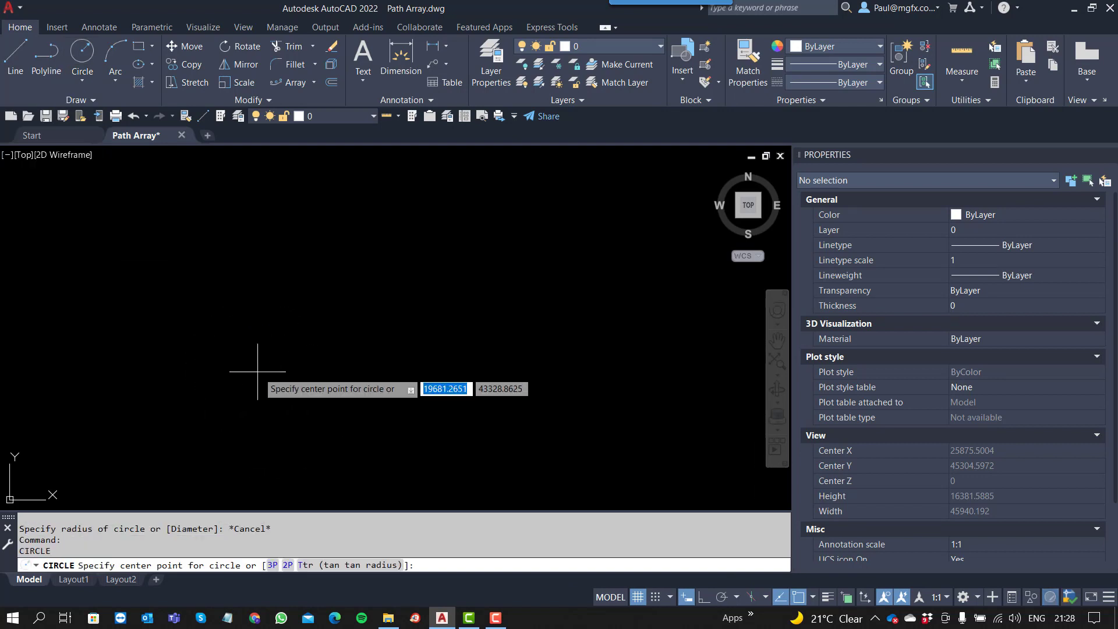
click(313, 562)
key(Escape)
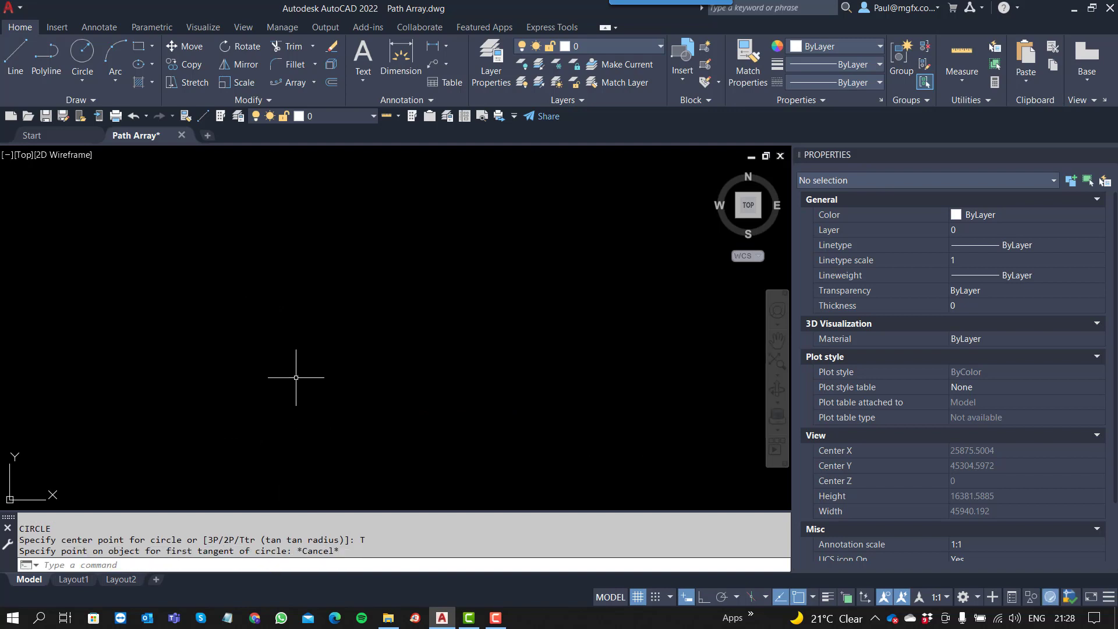
key(Escape)
key(Escape)
Draw a small circle by centre and radius in the empty drawing area, left of its middle
text(c)
key(Return)
click(277, 306)
click(302, 296)
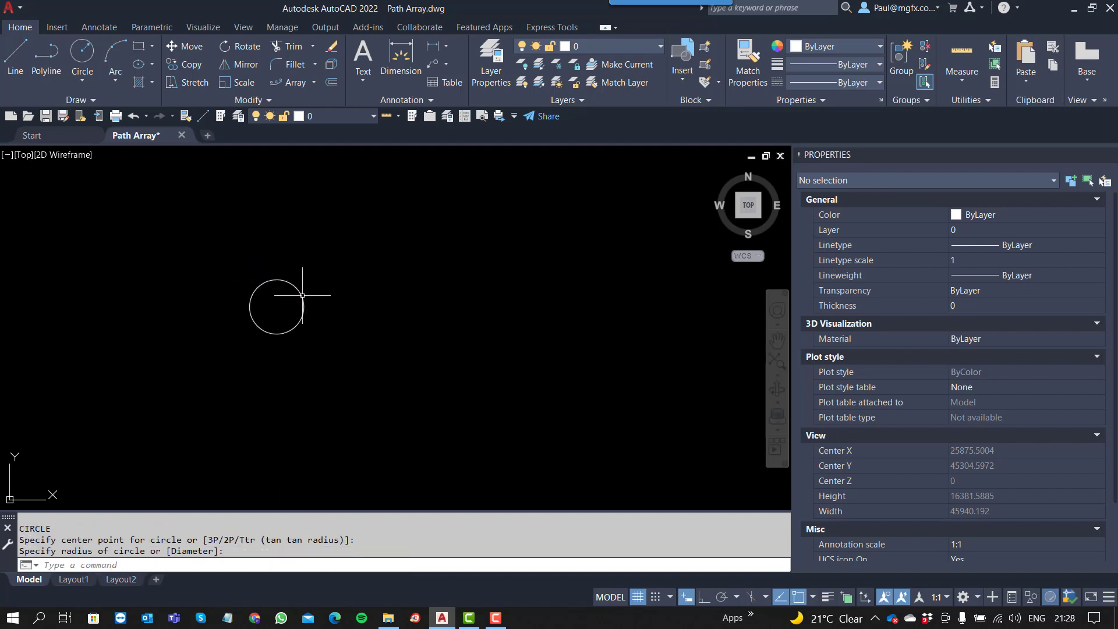
Draw a circle more than twice as large, by centre and radius, to the right of and slightly below the small circle
key(Return)
key(Return)
click(467, 344)
click(529, 343)
Draw a third circle, slightly larger than the first, directly below the first one and clear of the large circle
key(Return)
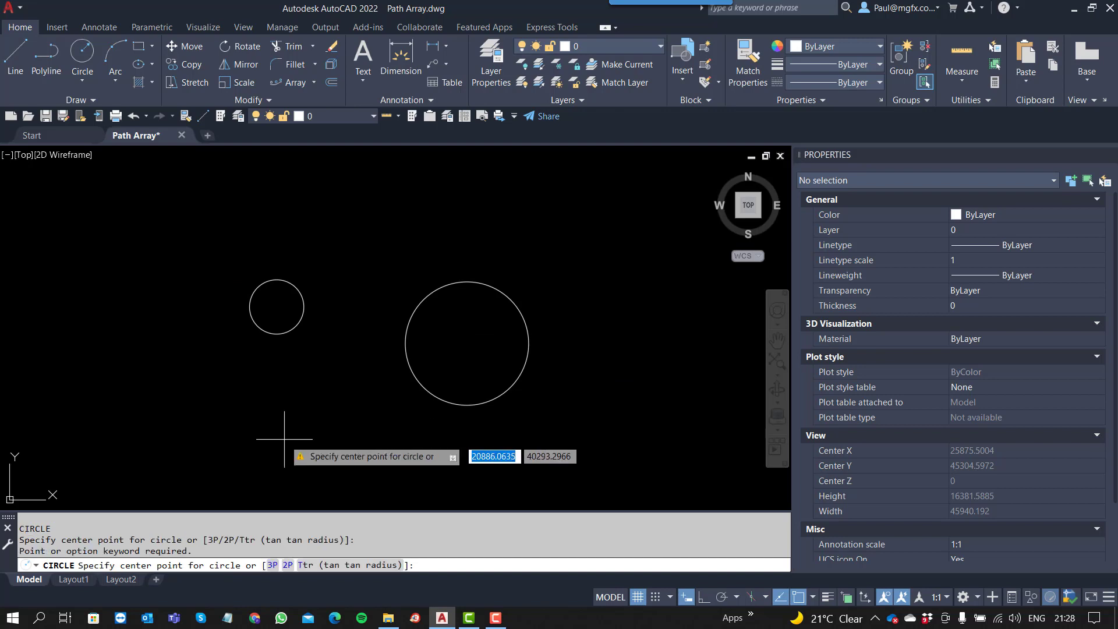
click(284, 440)
click(308, 415)
key(Return)
key(Escape)
key(Escape)
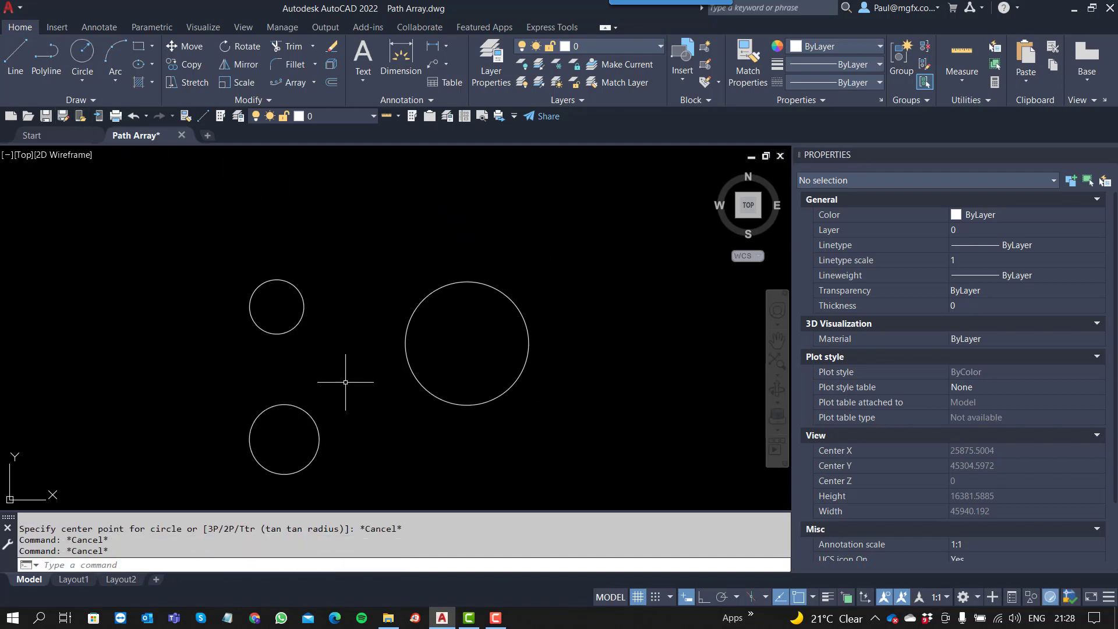
Draw a 3P circle between the three circles, using Tangent snaps on the large circle, the upper small circle and the lower small circle
text(c)
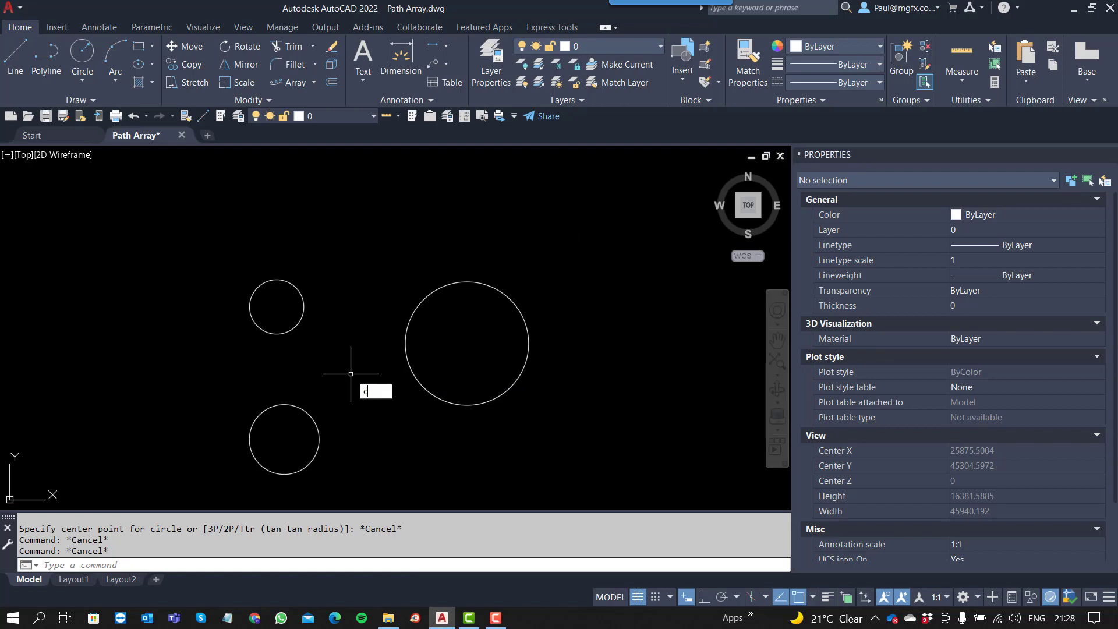
key(Return)
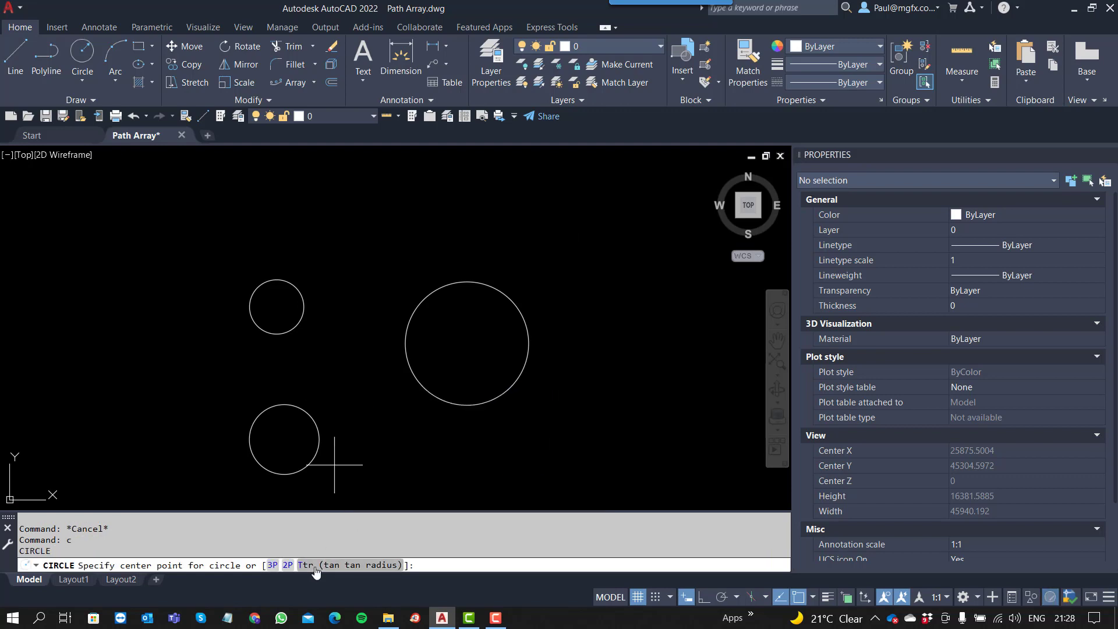
click(272, 565)
shift+right_click(345, 362)
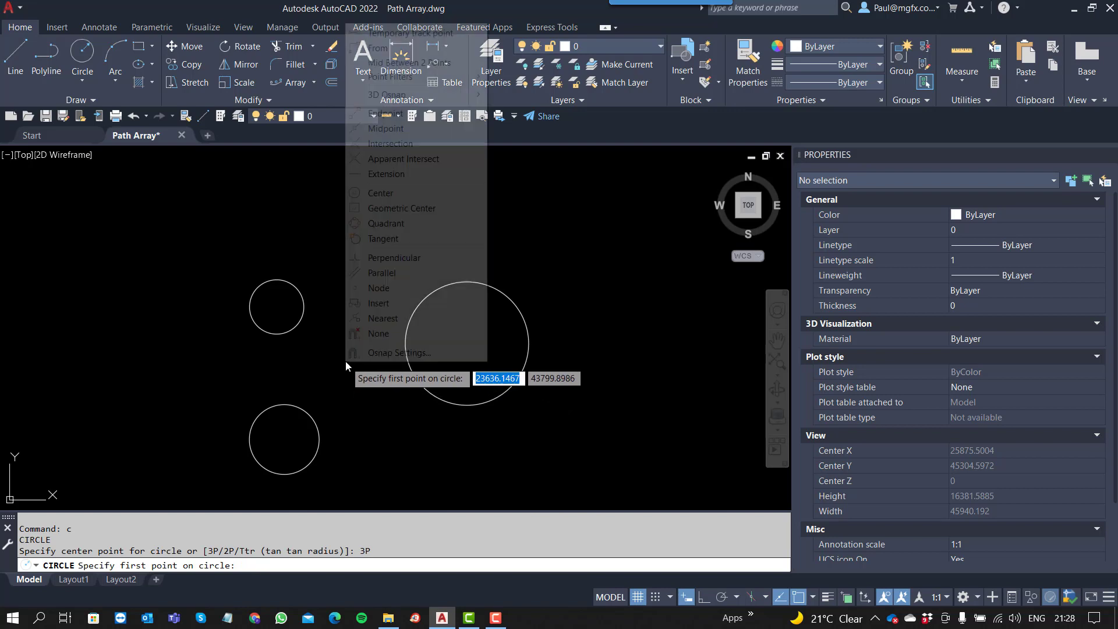
click(385, 239)
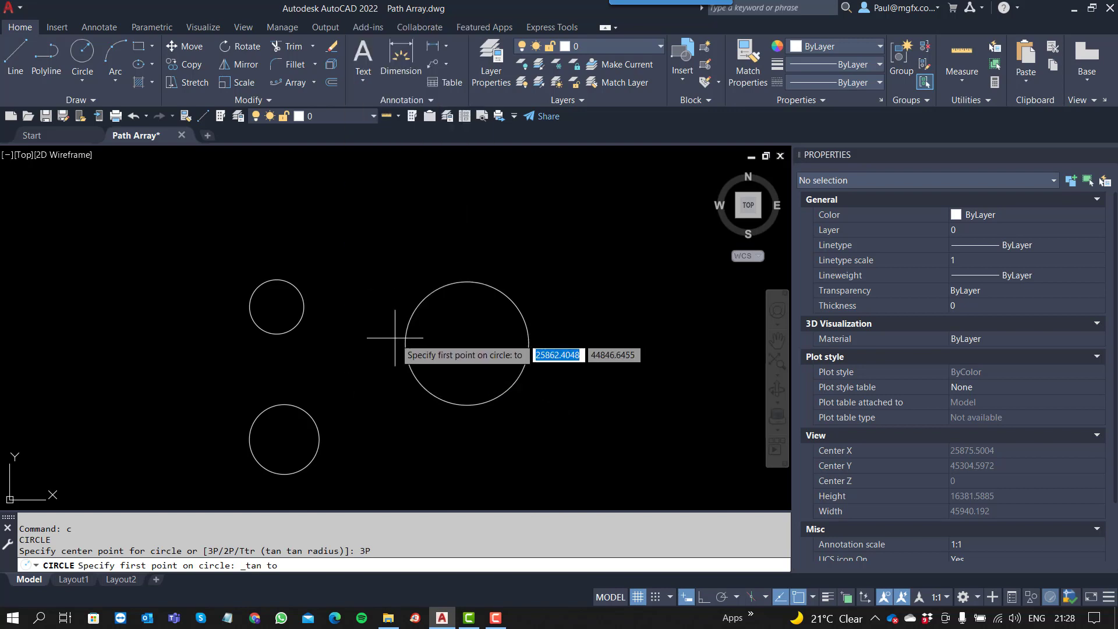
click(406, 347)
shift+right_click(364, 322)
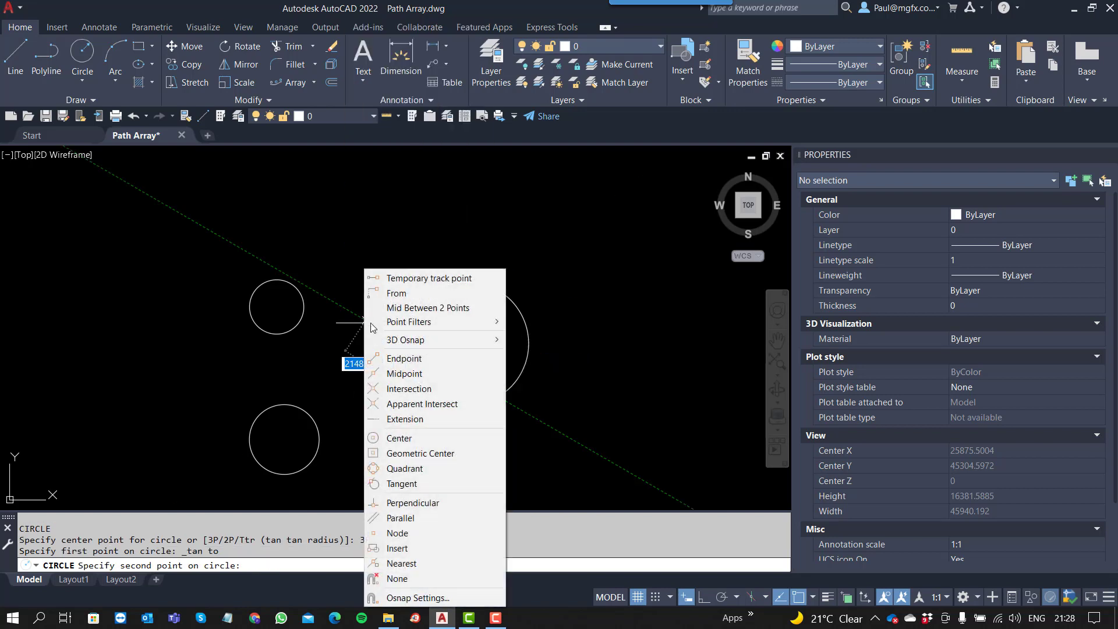
click(411, 485)
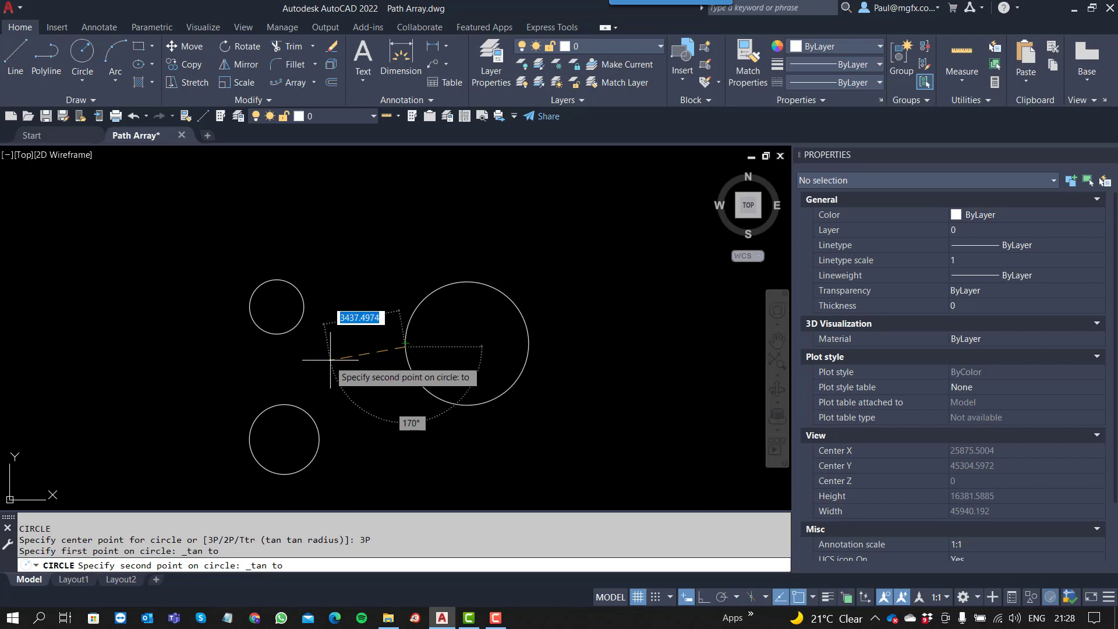
click(291, 336)
shift+right_click(292, 337)
click(329, 483)
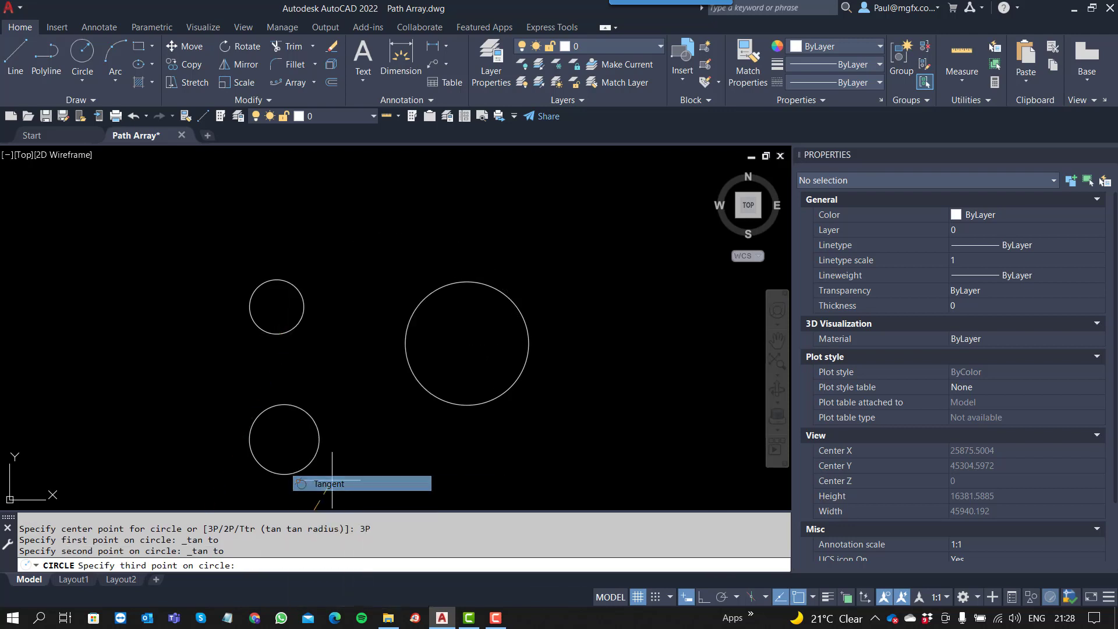
click(311, 417)
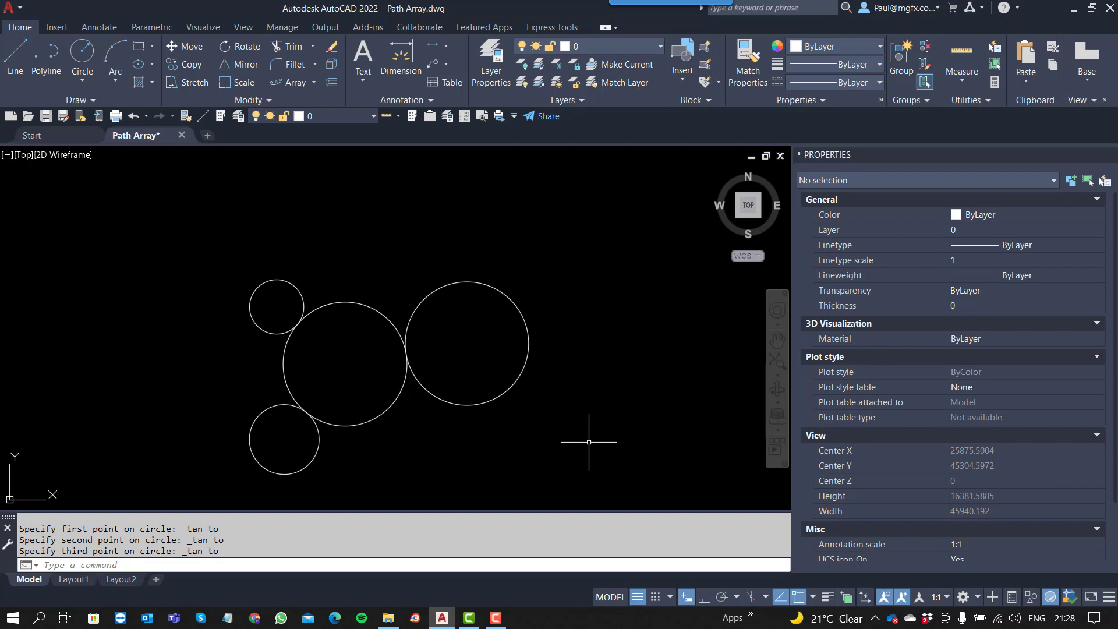
Erase the central circle that touches the three other circles
text(e)
key(space)
click(360, 347)
click(338, 282)
key(space)
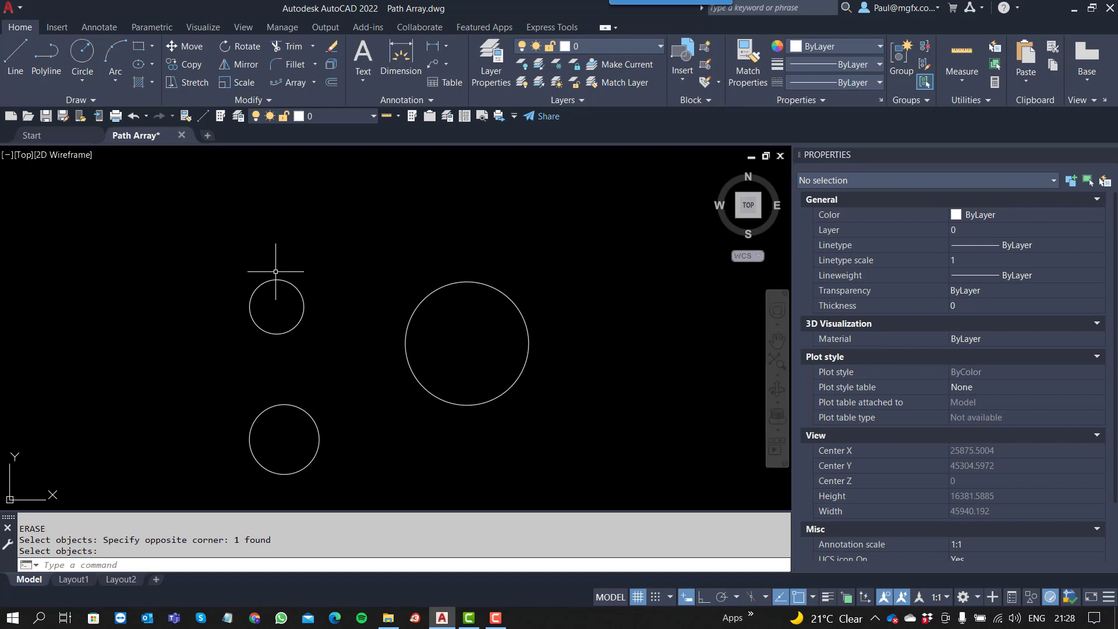
Draw a Tan, Tan, Tan circle touching the upper small circle, the large circle and the lower small circle
click(82, 82)
click(44, 250)
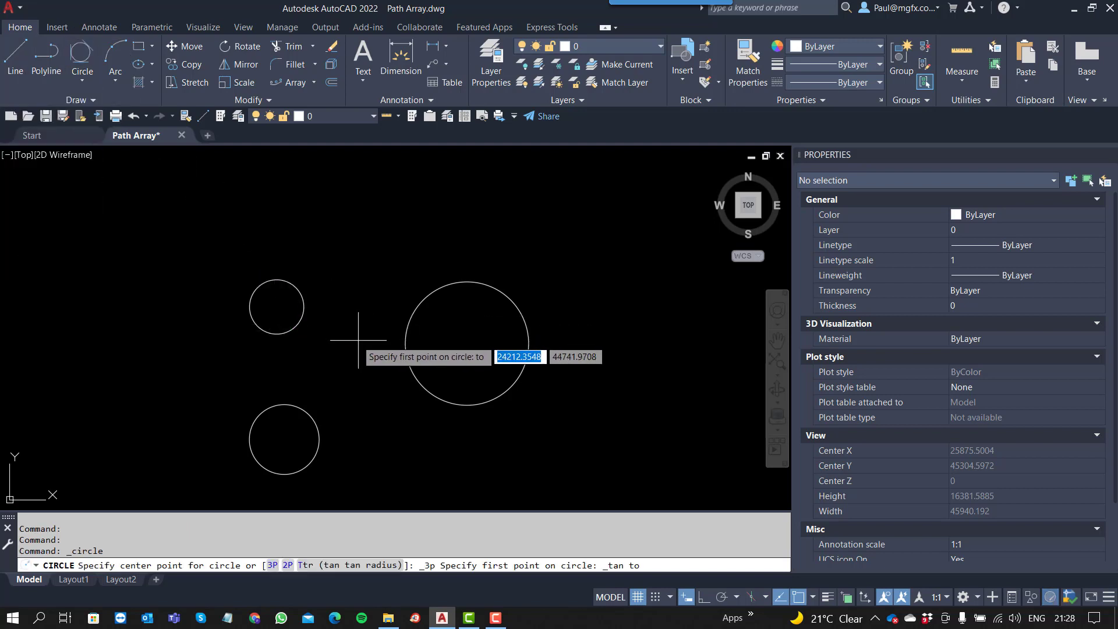
click(295, 327)
click(405, 359)
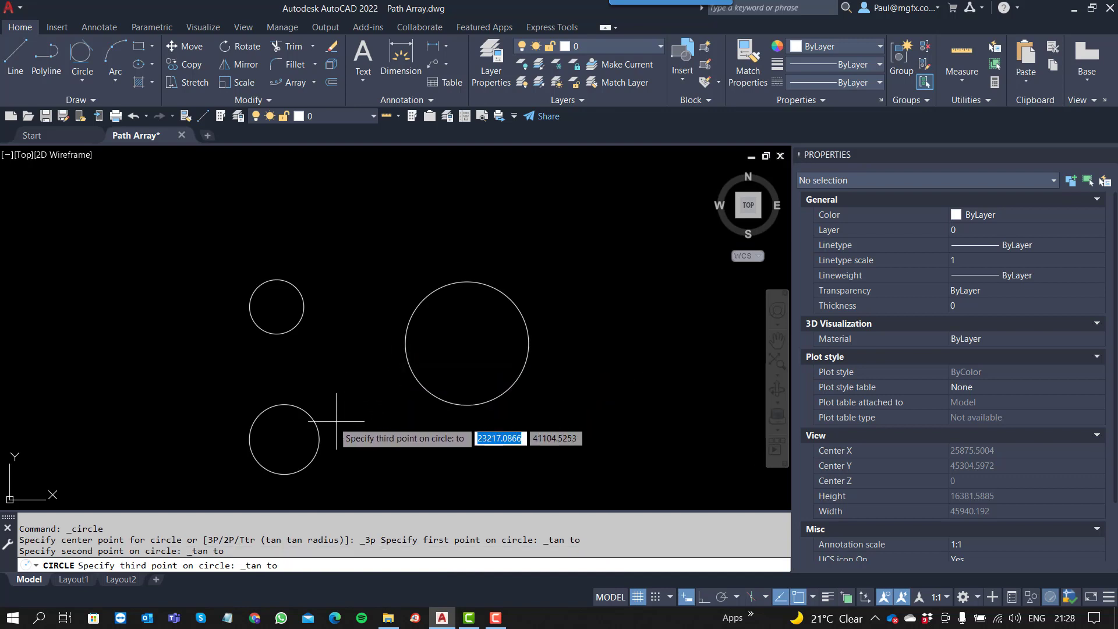
click(307, 422)
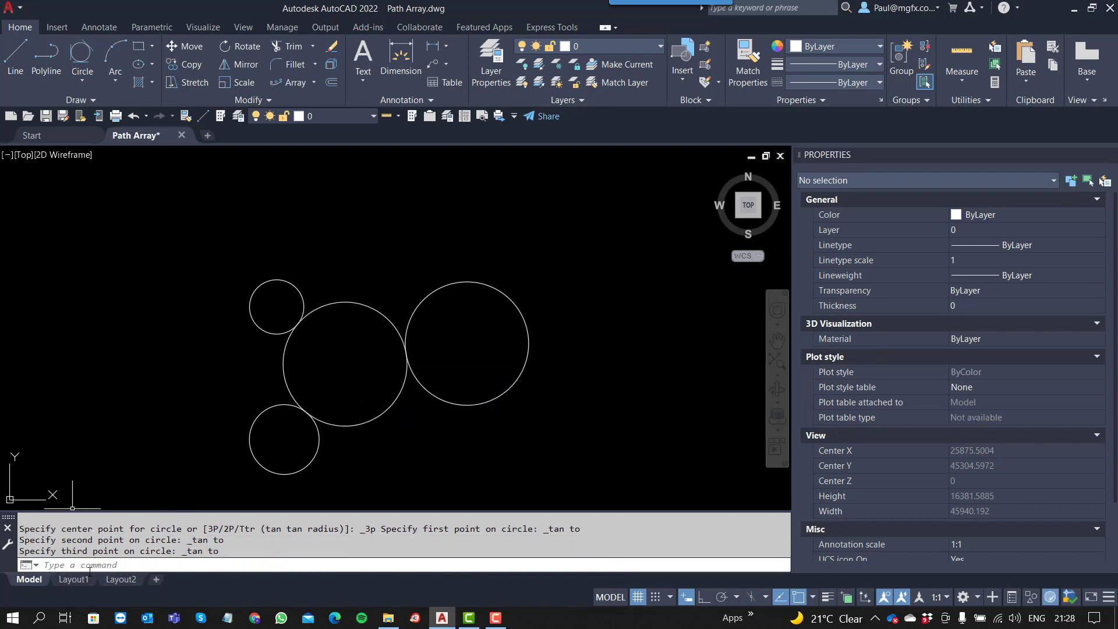
Erase all four circles from the drawing
click(88, 86)
key(Escape)
key(Escape)
text(e)
key(Return)
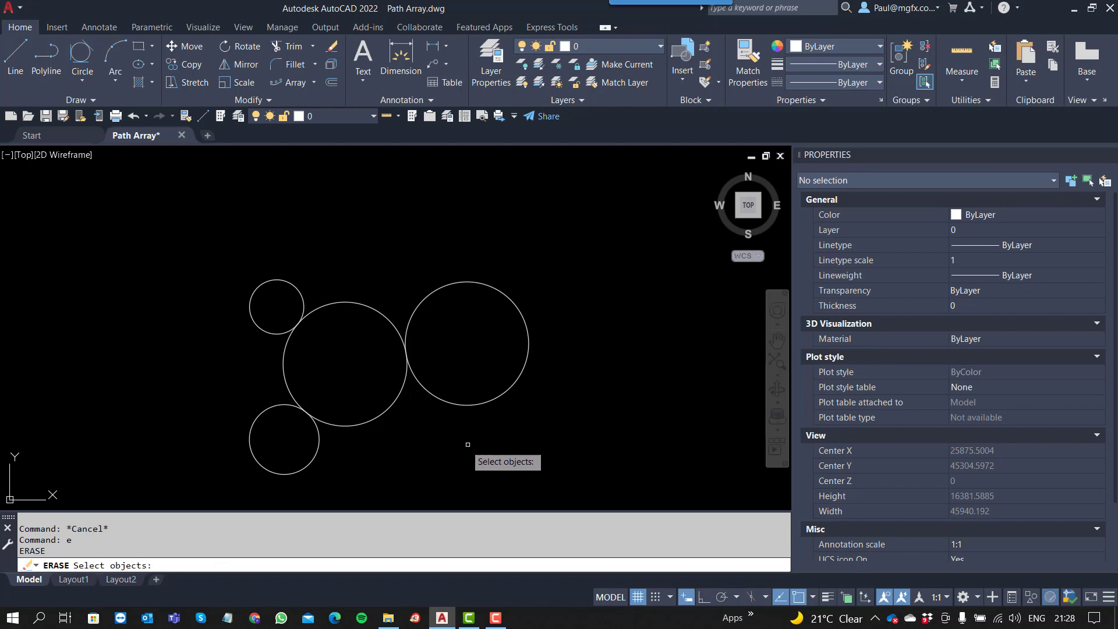
click(467, 445)
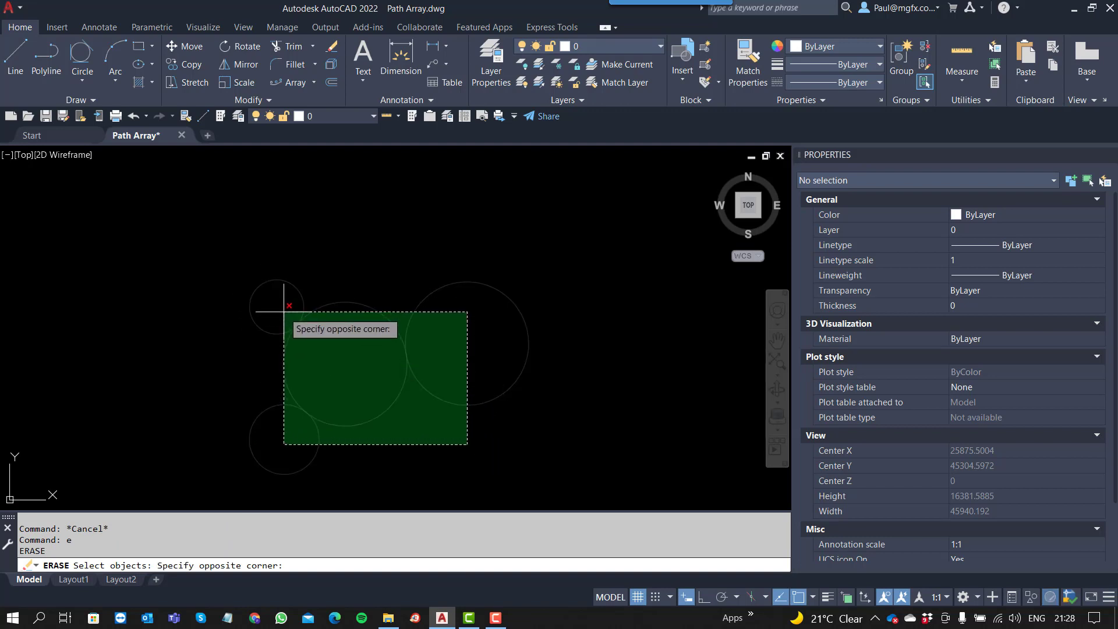
click(283, 310)
key(Return)
key(Escape)
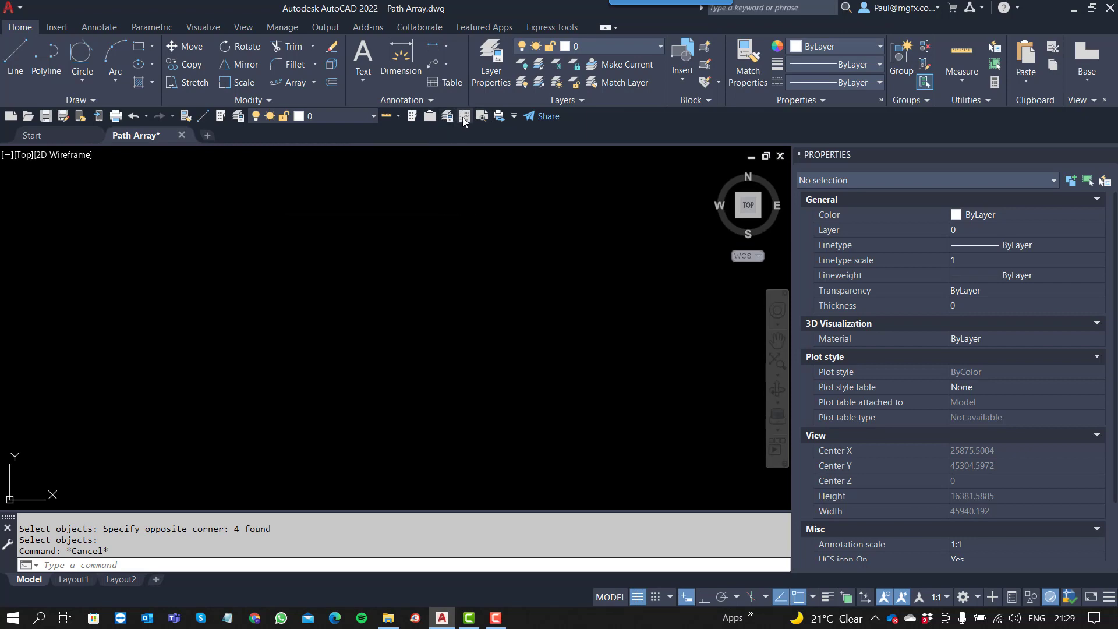
Create seven new layers, Layer1 to Layer7, in the Layer Properties Manager
click(447, 116)
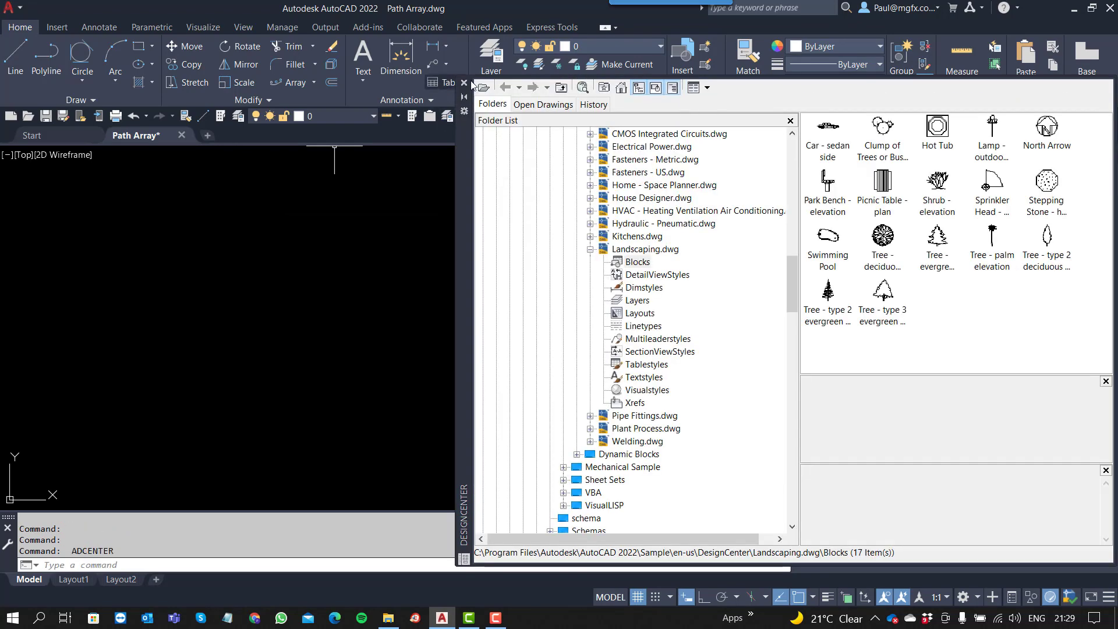
click(464, 84)
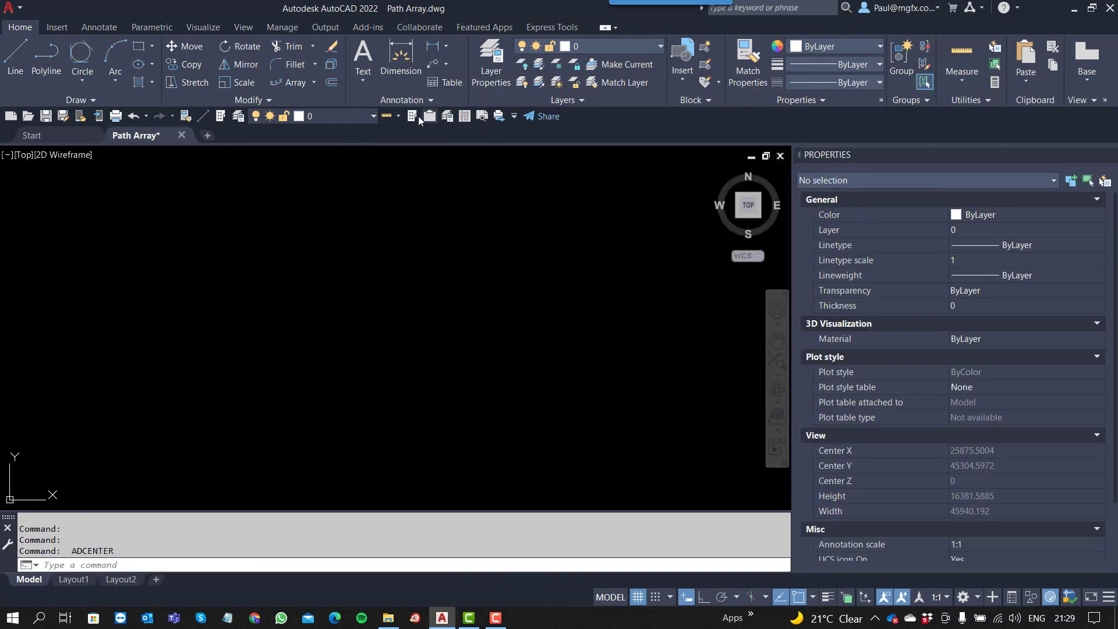
click(453, 117)
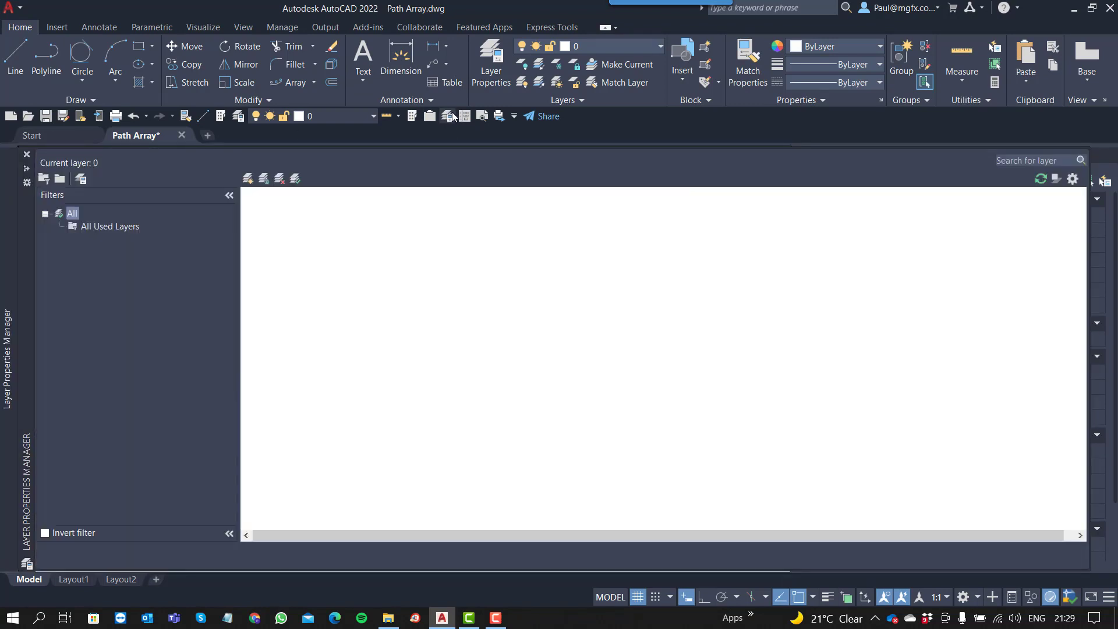
click(250, 180)
click(249, 179)
click(249, 179)
click(250, 180)
click(249, 179)
click(249, 179)
click(250, 180)
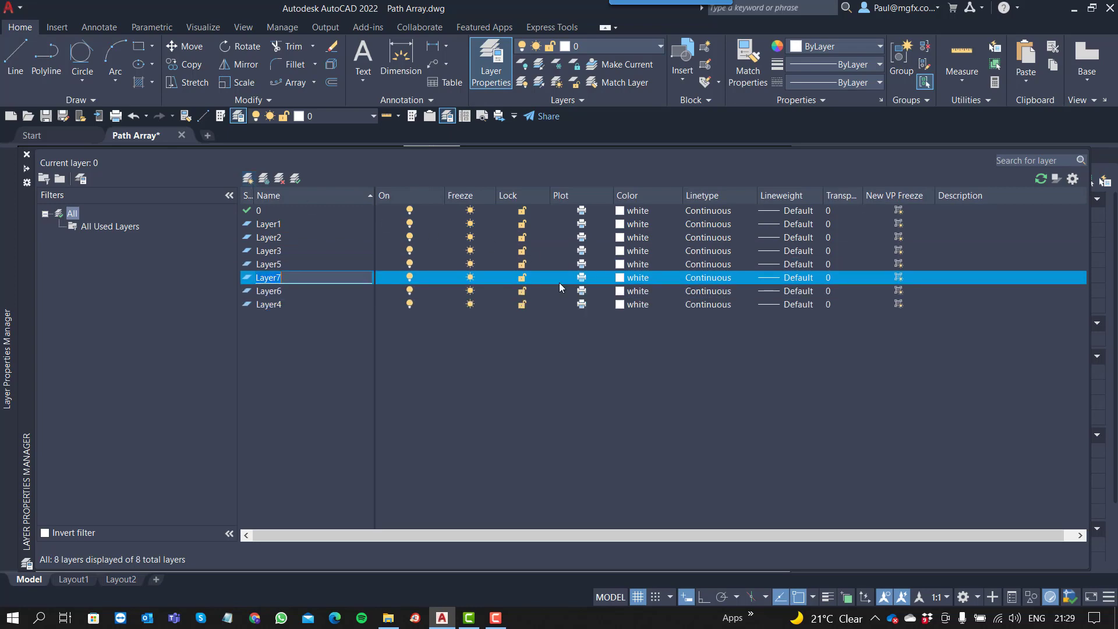
Set the color of Layer1 to red and the color of Layer2 to yellow
click(621, 229)
click(620, 226)
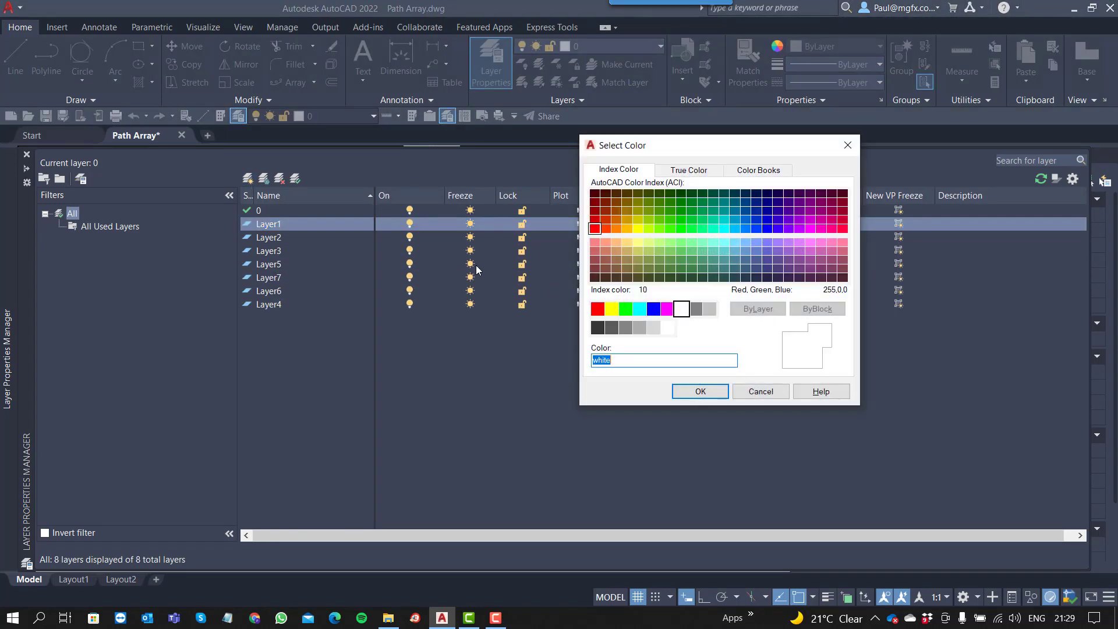
click(597, 308)
click(700, 392)
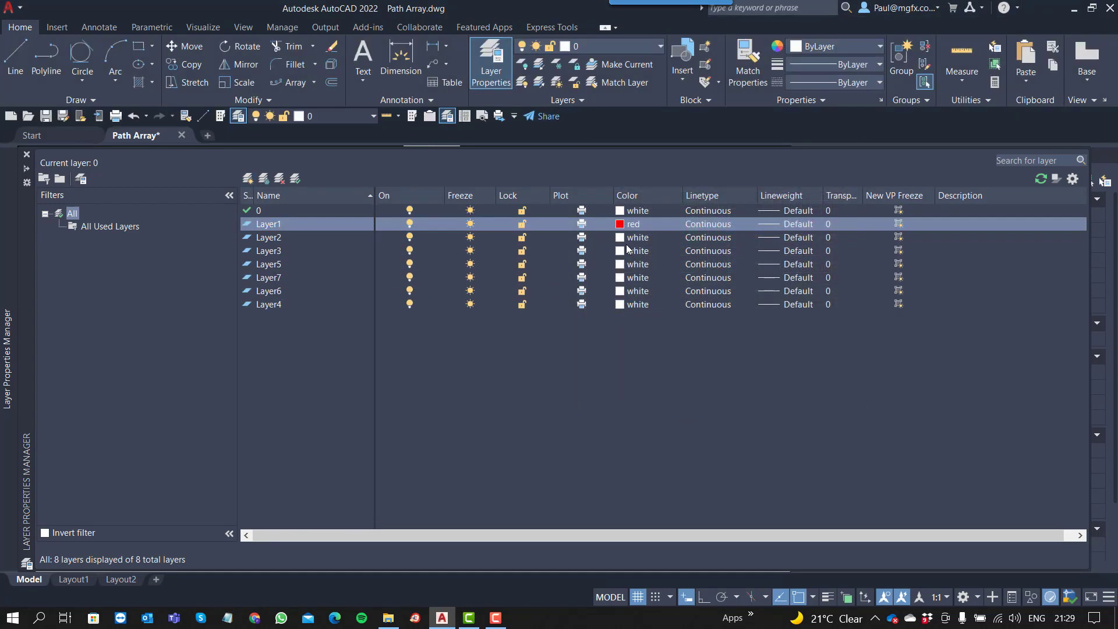
click(624, 238)
click(611, 308)
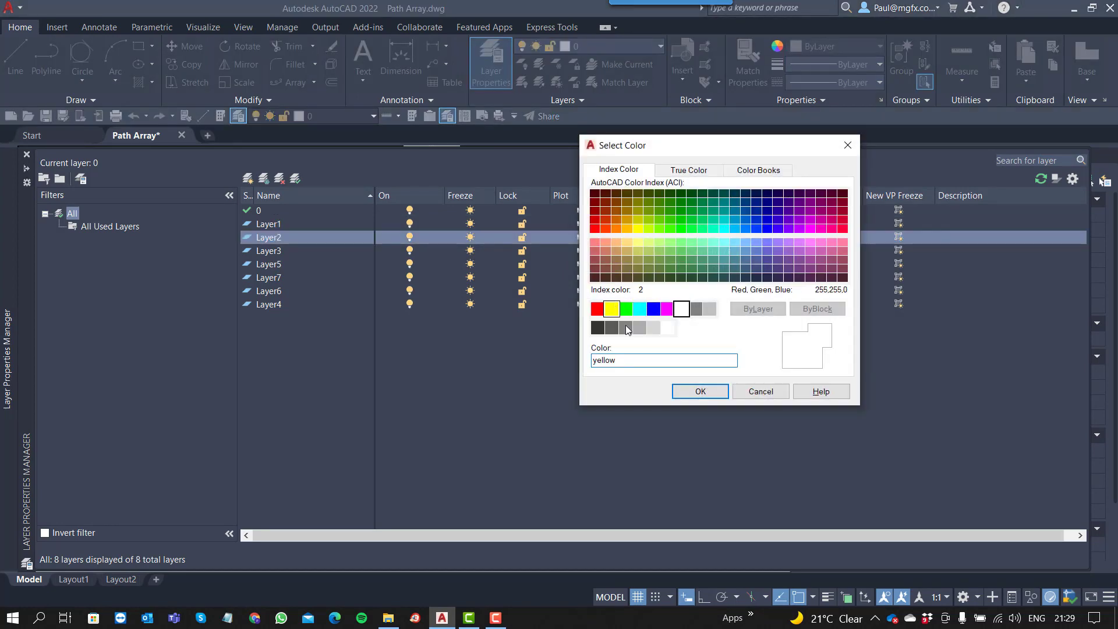
click(701, 392)
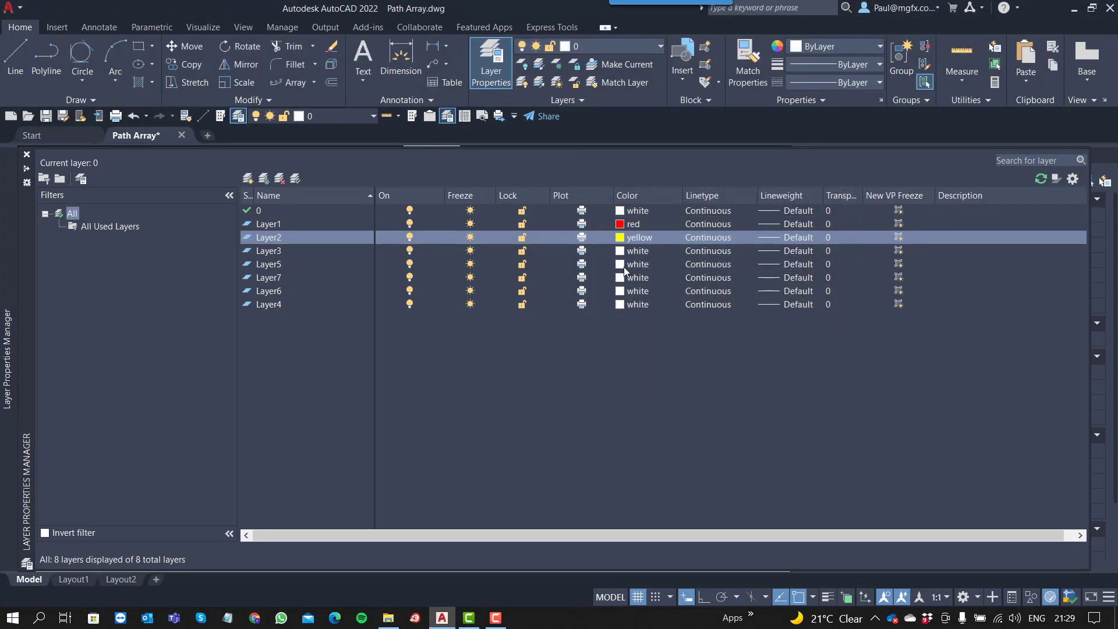
Set the color of Layer3 to green and the color of Layer5 to blue
click(623, 252)
click(625, 308)
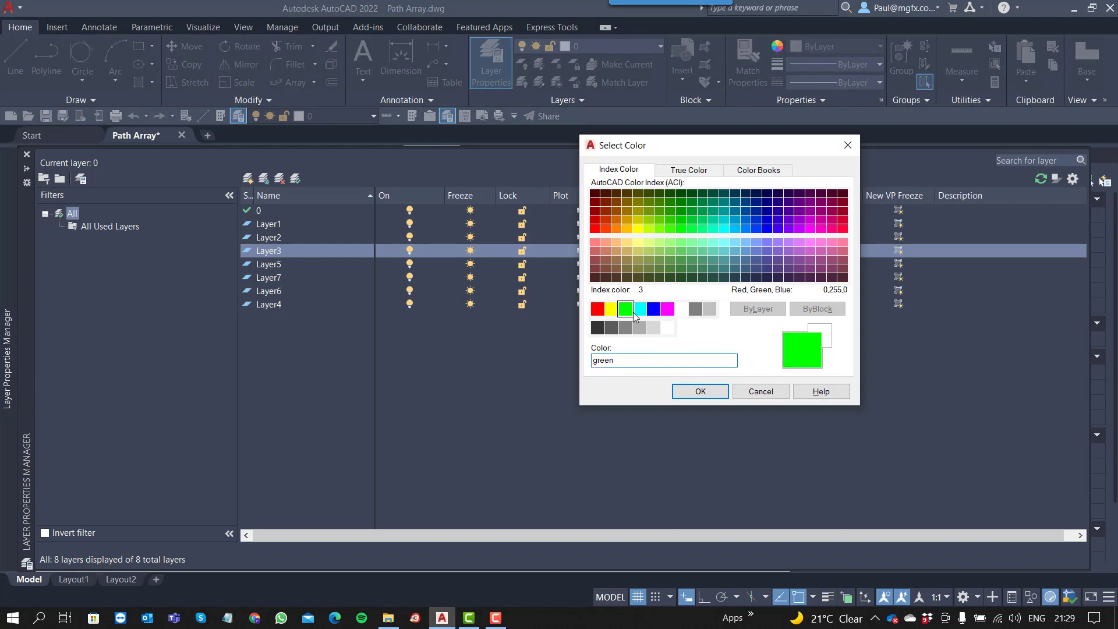
click(701, 392)
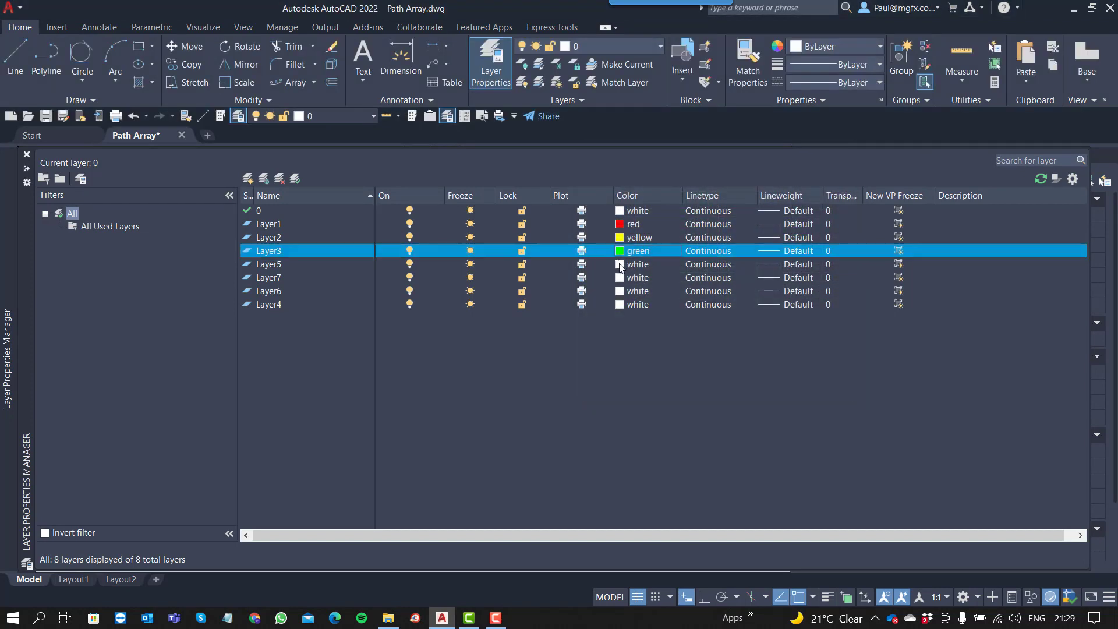
click(619, 264)
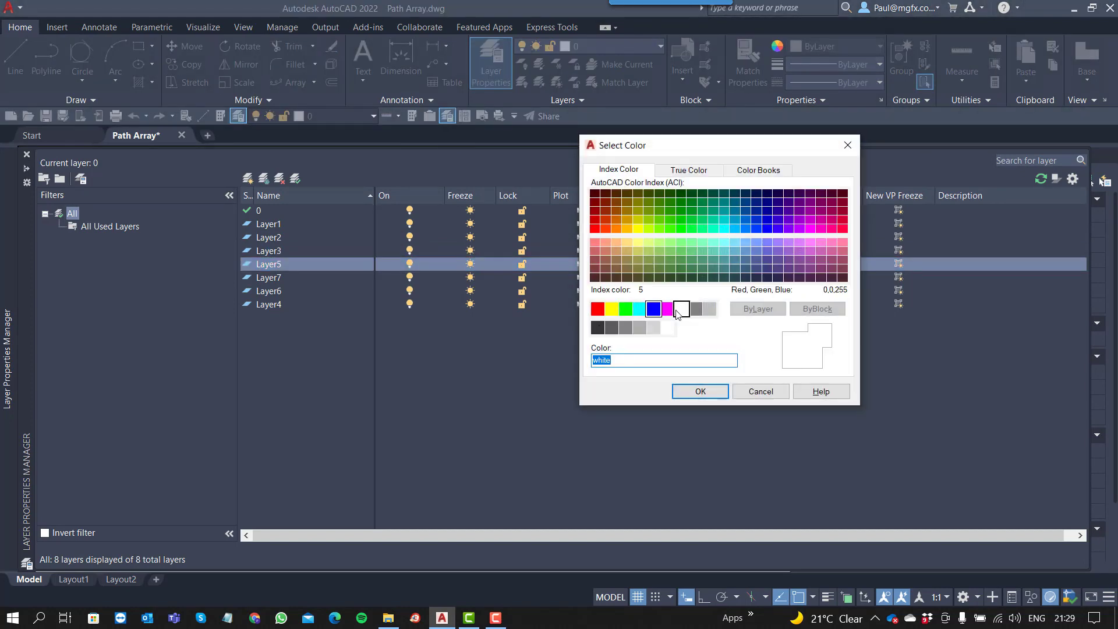
click(653, 309)
click(698, 392)
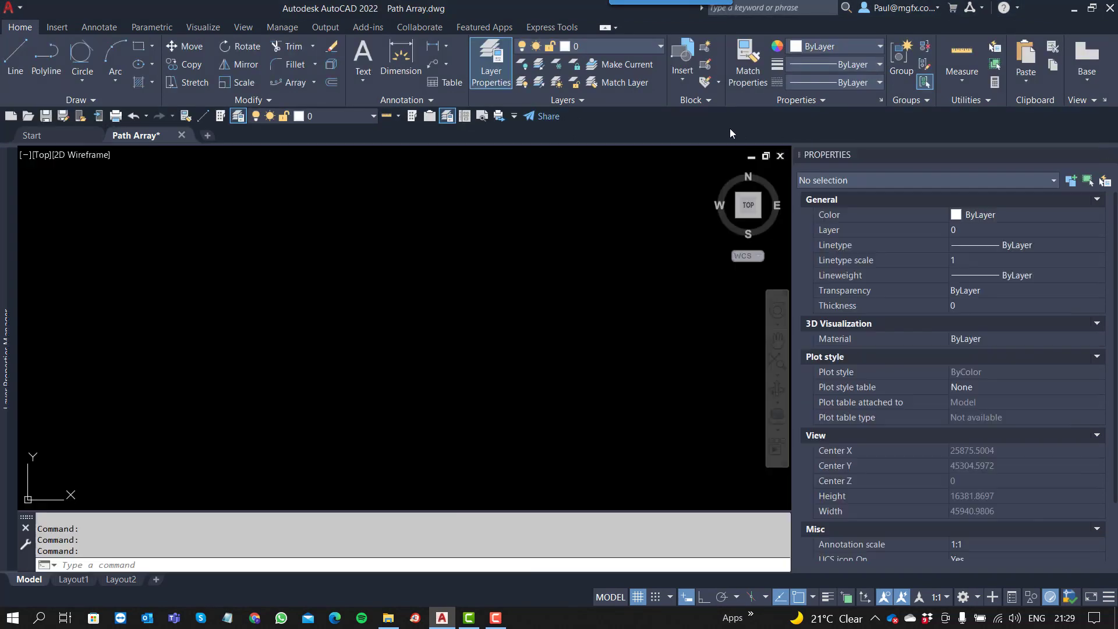
Draw a circle with a radius of about 1372 in the left half of the empty drawing area
key(Escape)
key(Escape)
key(Escape)
text(c)
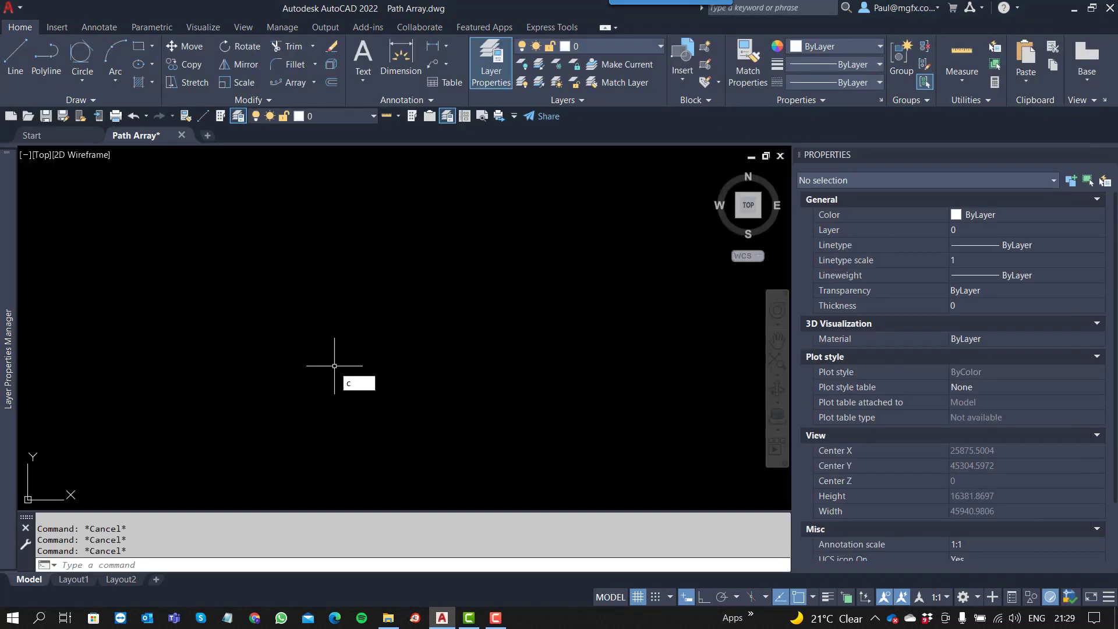
key(Return)
click(263, 311)
click(292, 304)
Draw a second circle of about the same size below and to the right of the first one
key(Return)
click(366, 377)
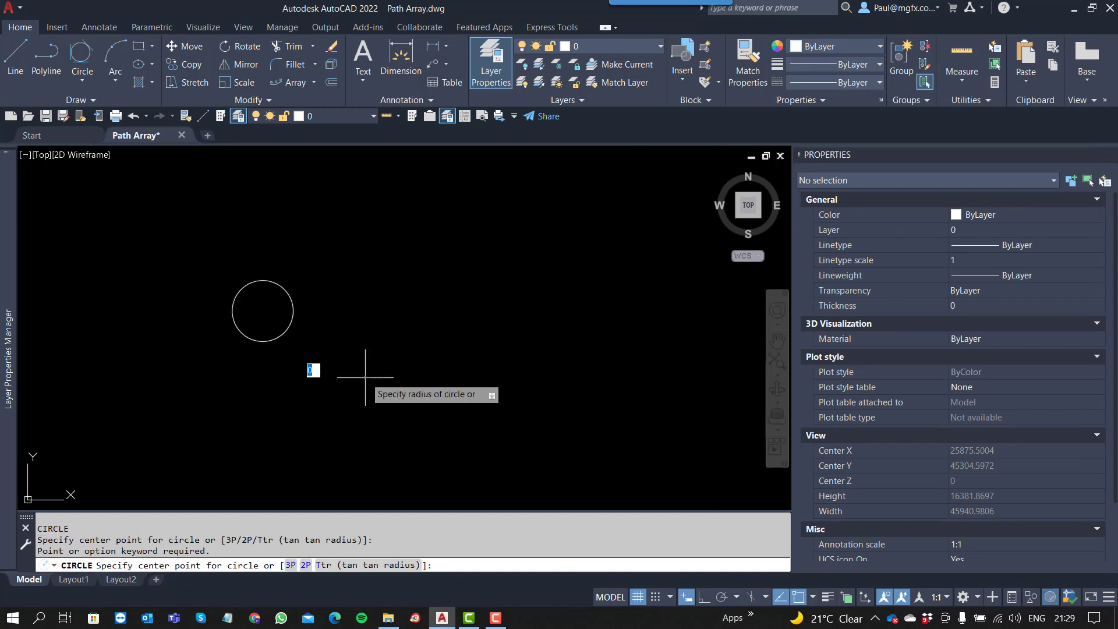
click(365, 347)
click(367, 348)
right_click(369, 270)
key(Escape)
key(Escape)
Draw a circle of radius about 1510 above and right of the second circle, and a larger one below and right of it
key(Return)
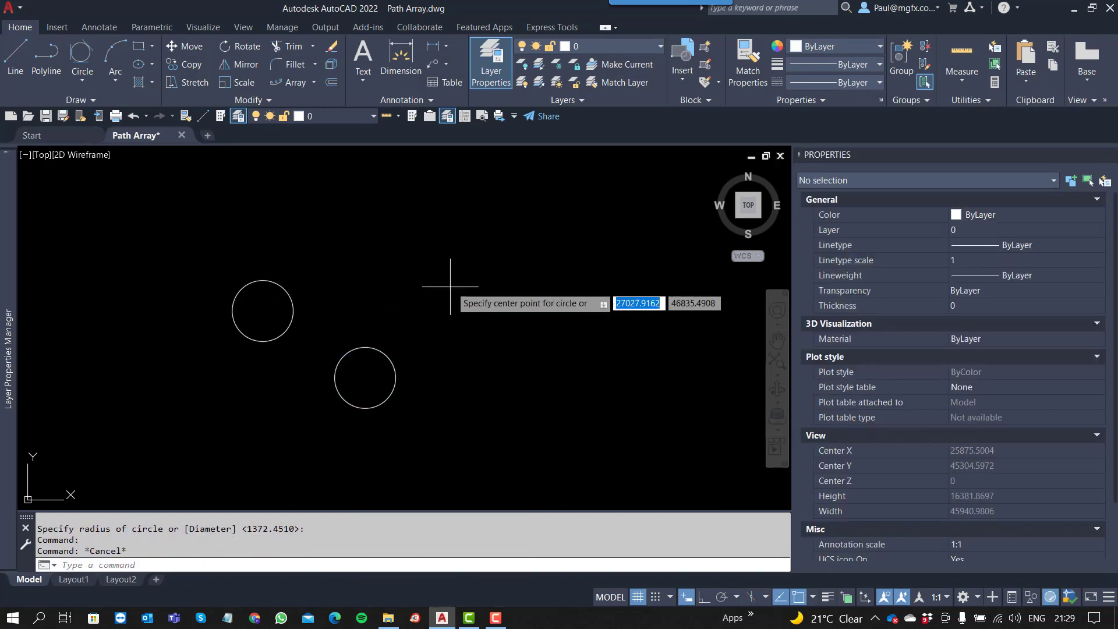
click(451, 286)
click(469, 256)
key(Return)
key(Return)
click(511, 417)
click(510, 375)
Draw a fifth, slightly smaller circle on the far right, above the largest circle, and end the Circle command
key(Return)
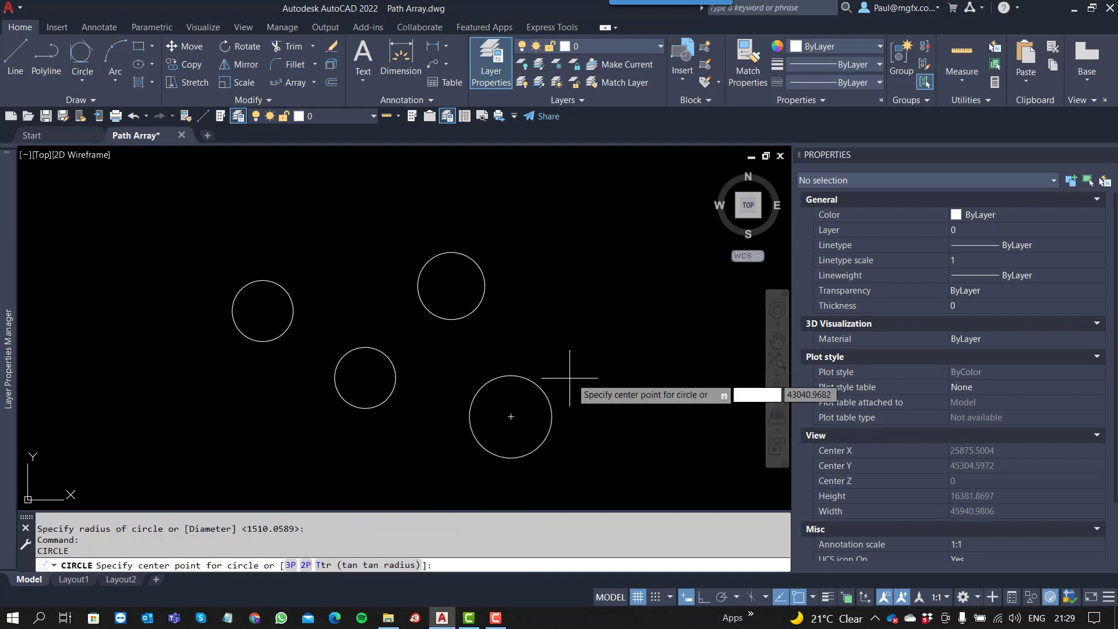
key(Return)
click(609, 319)
click(609, 291)
key(Return)
key(Escape)
key(Escape)
key(Escape)
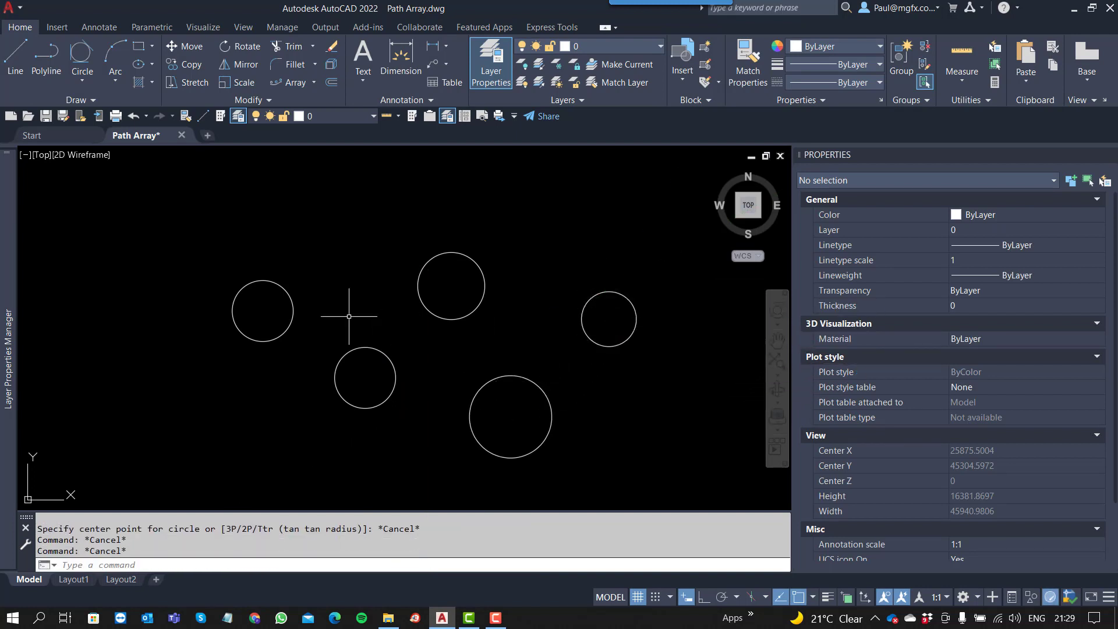
Select the leftmost, the uppermost and the largest circle together to examine their common properties, and clear the selection
click(285, 332)
click(179, 304)
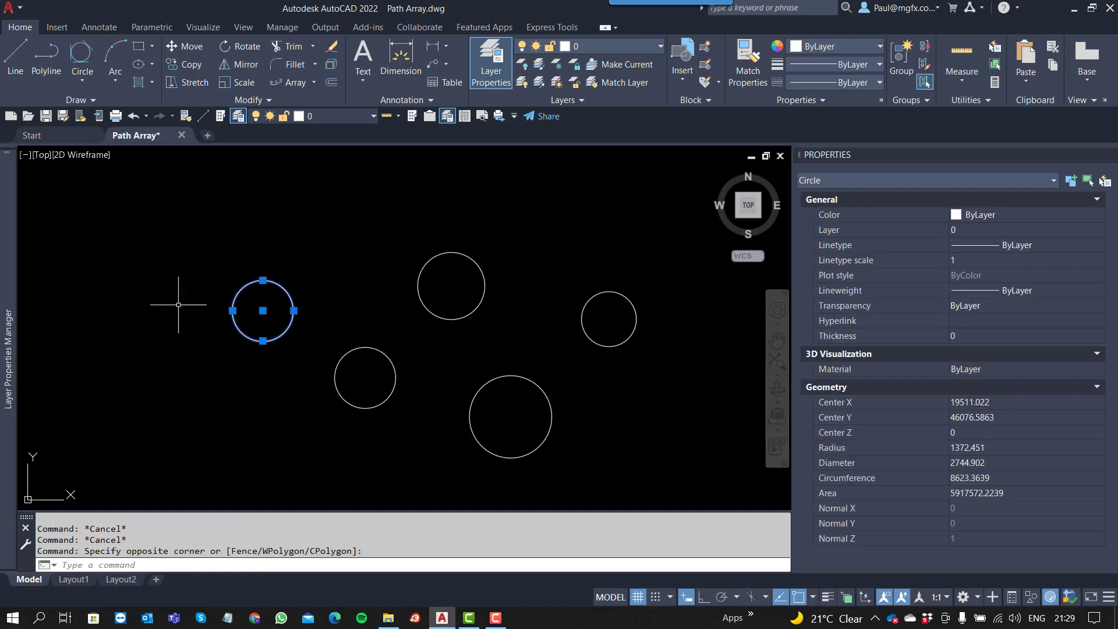
key(Escape)
key(Escape)
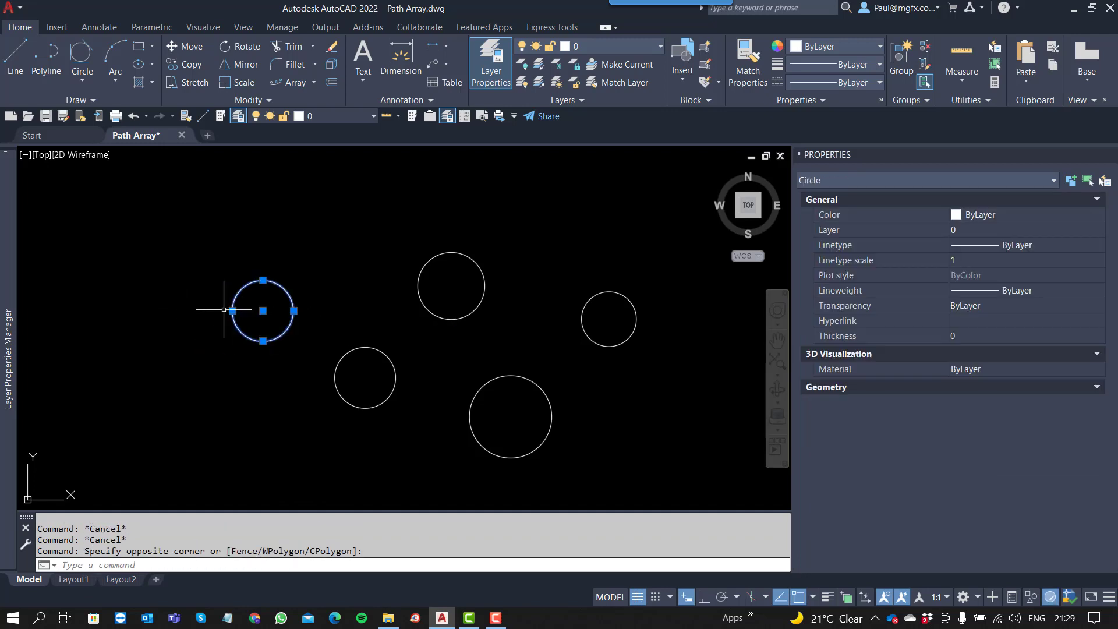
click(455, 321)
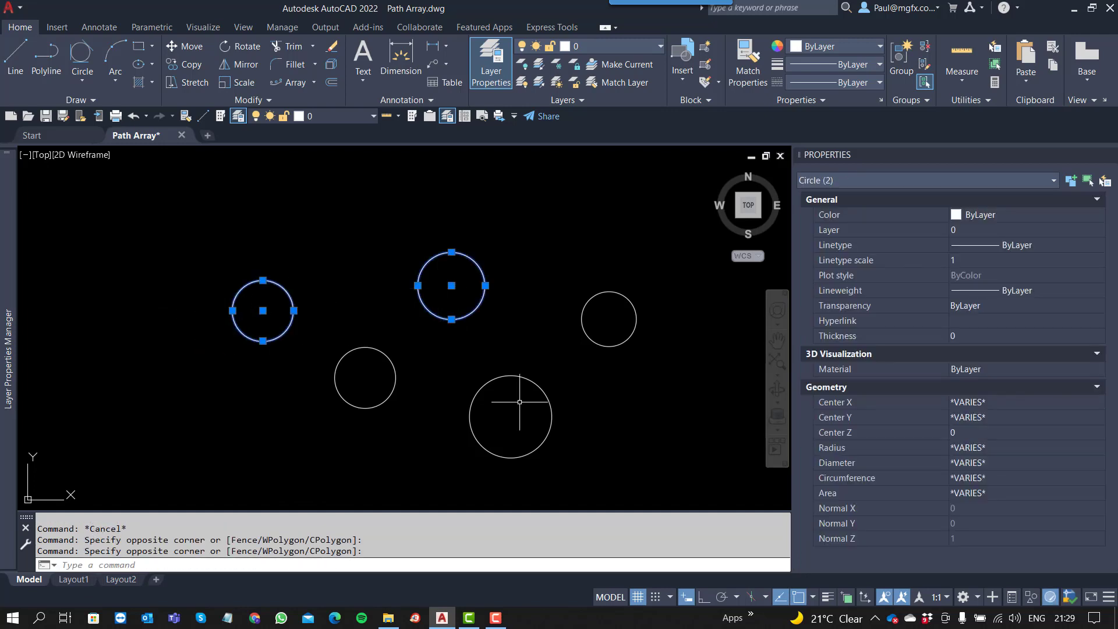
click(508, 412)
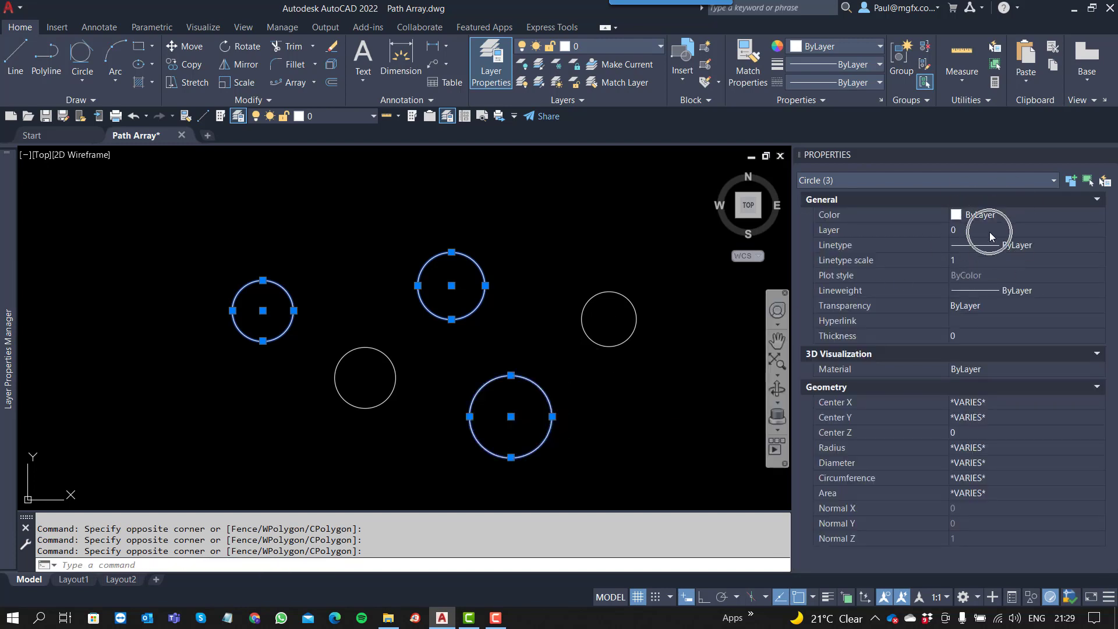
key(Escape)
key(Escape)
key(Escape)
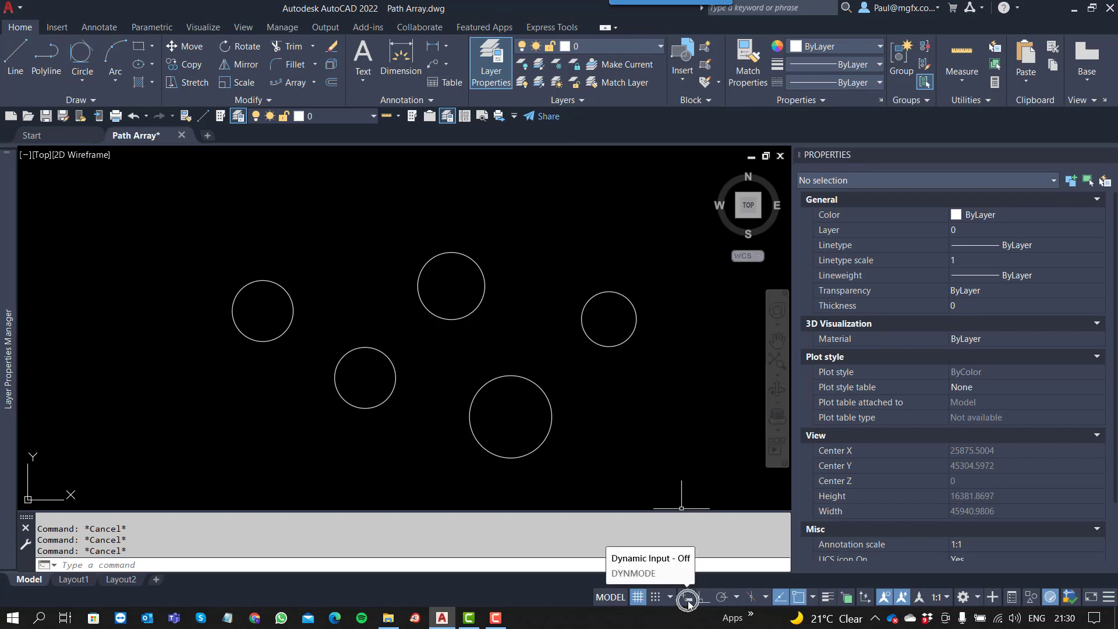
Turn Dynamic Input on
scroll(422, 441, up, 4)
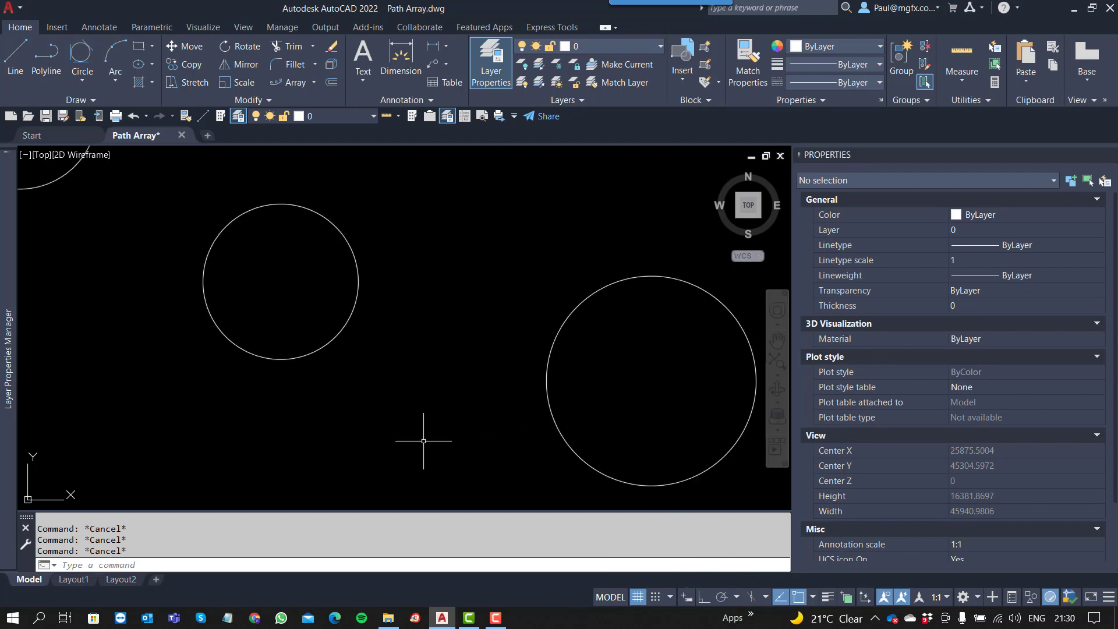
scroll(422, 441, down, 2)
middle_drag(505, 445, 326, 442)
scroll(465, 437, up, 3)
scroll(400, 404, down, 5)
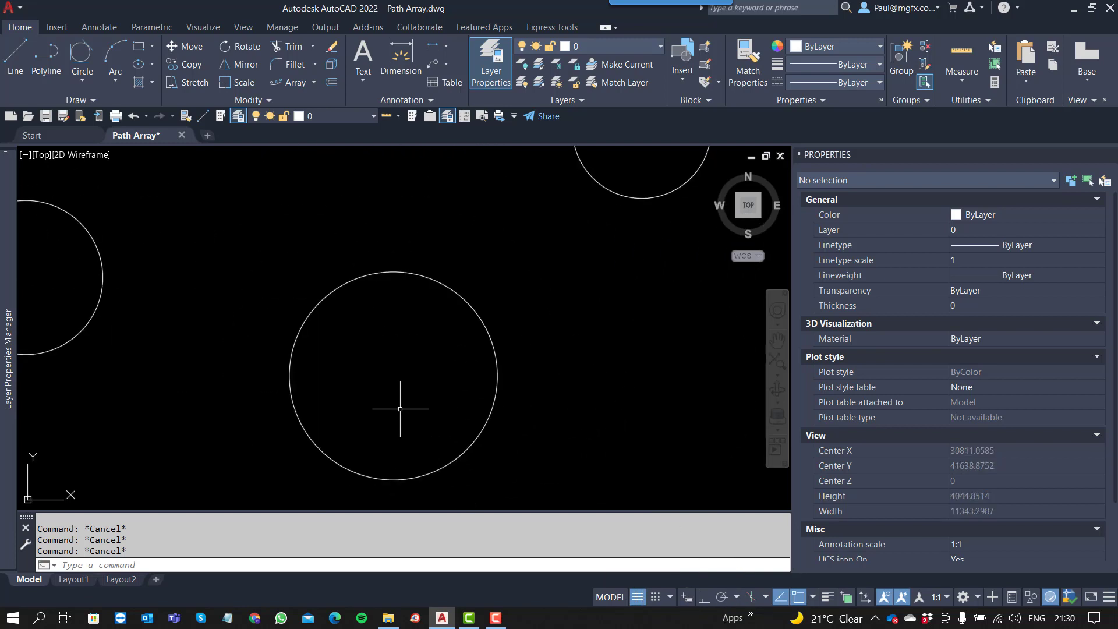
scroll(444, 400, down, 4)
middle_drag(444, 399, 375, 379)
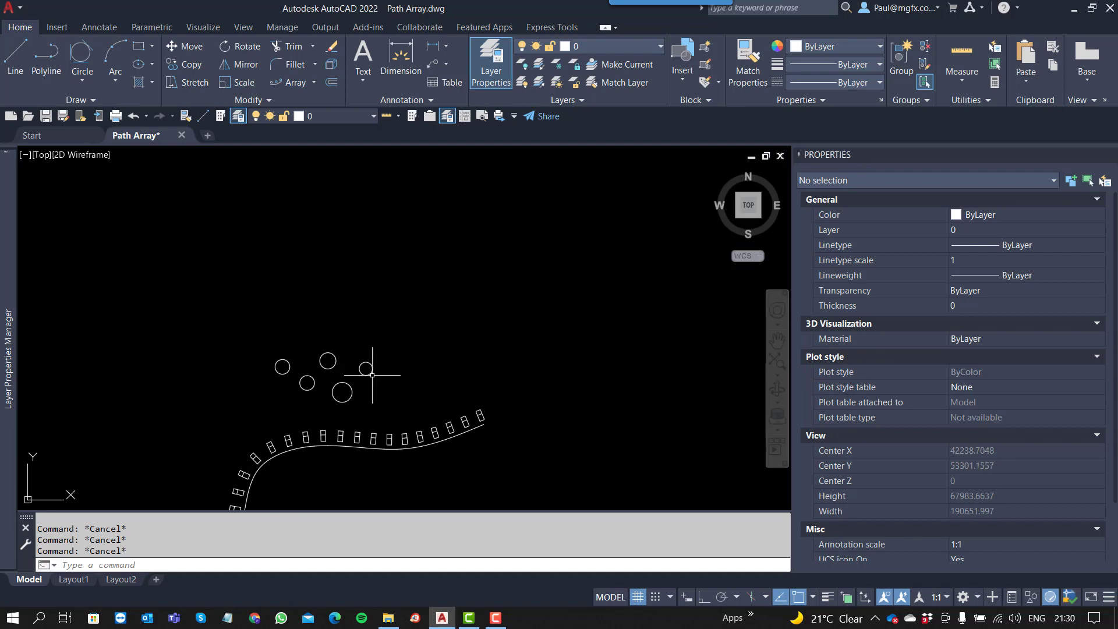
scroll(373, 375, up, 4)
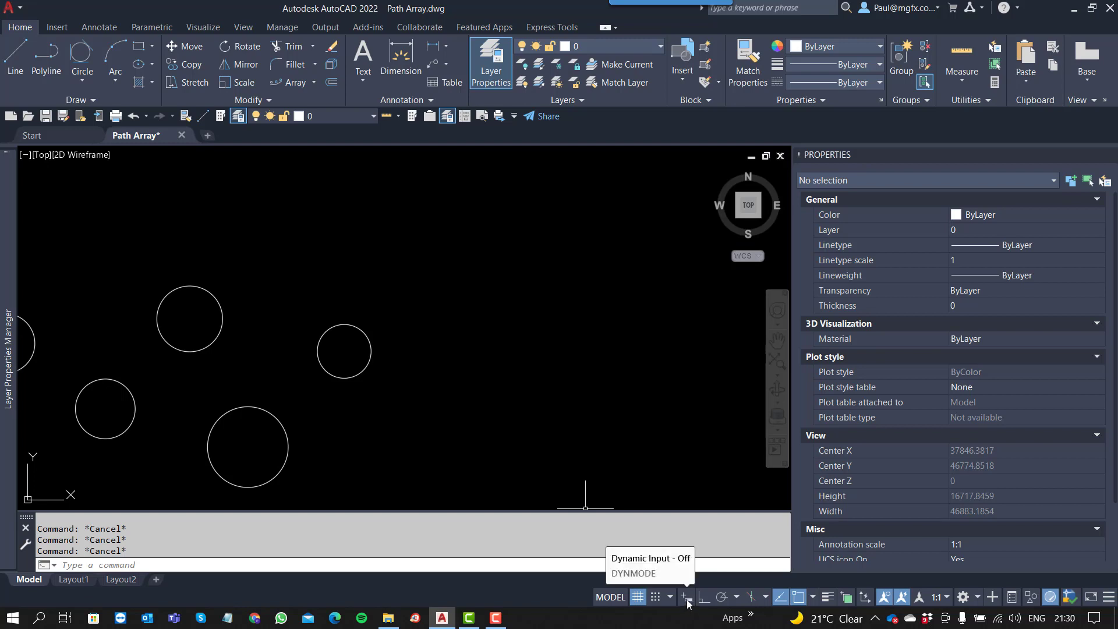
click(687, 598)
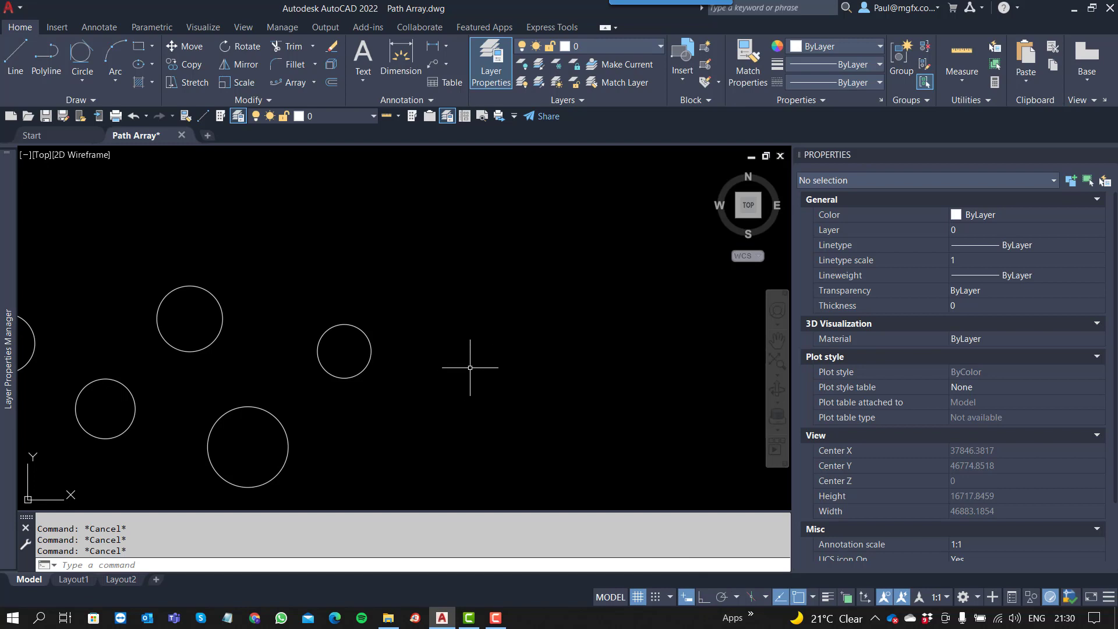
text(l)
key(Return)
click(447, 389)
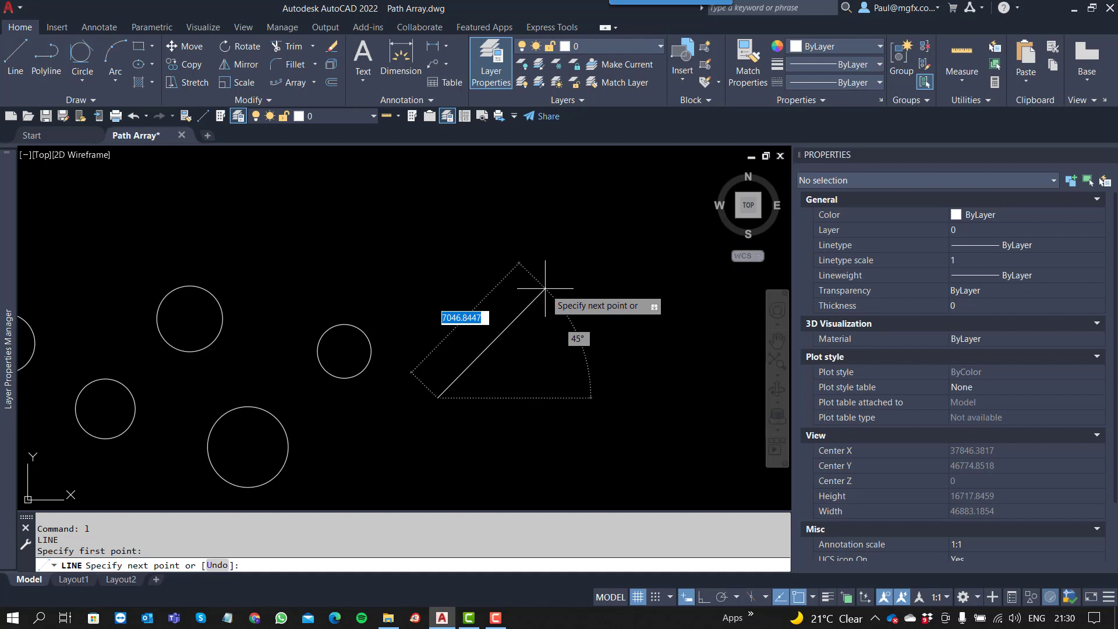
key(Tab)
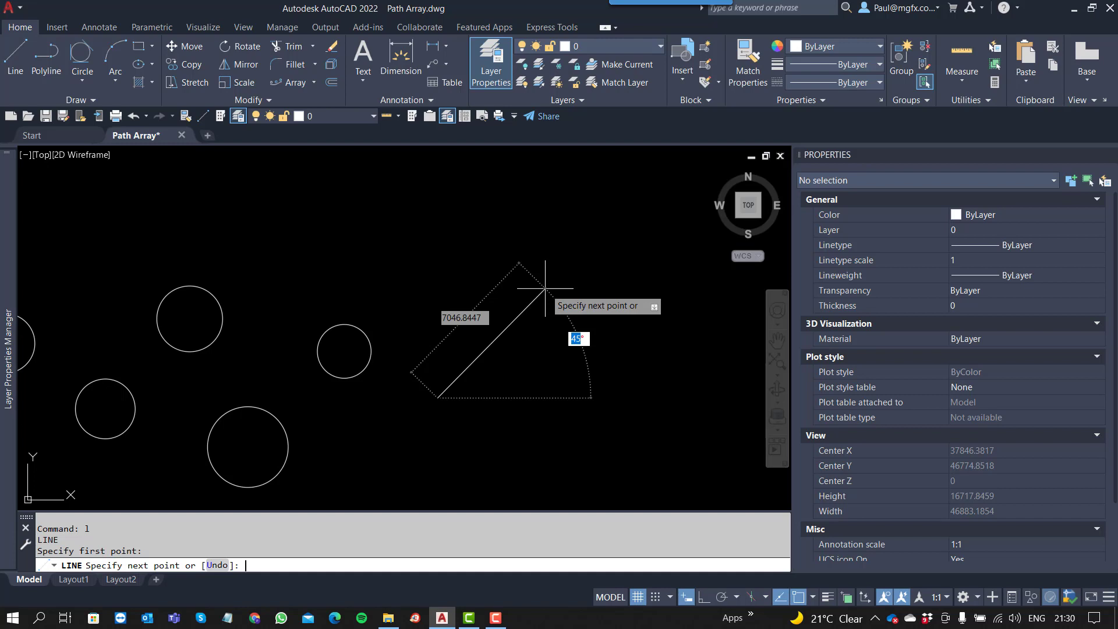
key(Escape)
Draw a line from a point right of the circles to the relative coordinates 100000,5000, and end the Line command
key(Return)
click(473, 374)
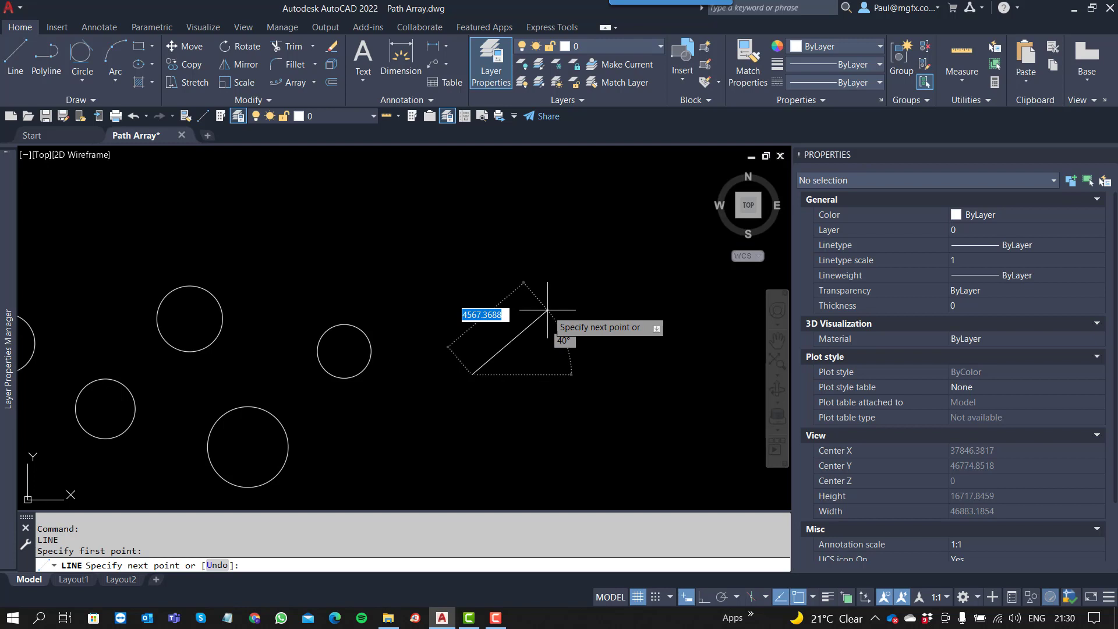
key(BackSpace)
key(BackSpace)
text(100000)
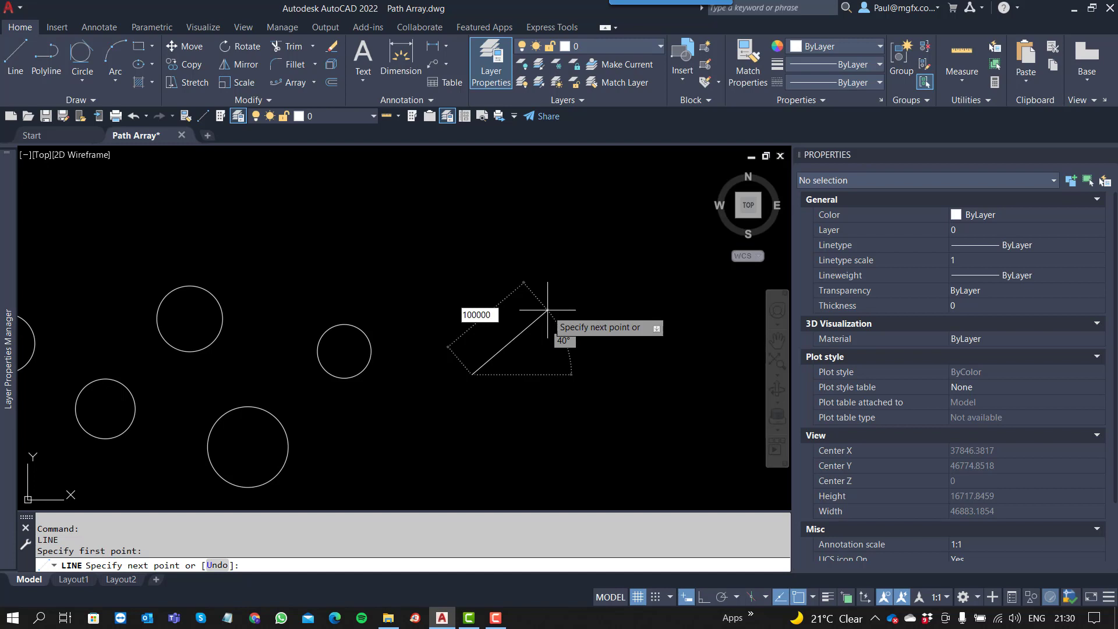
key(Tab)
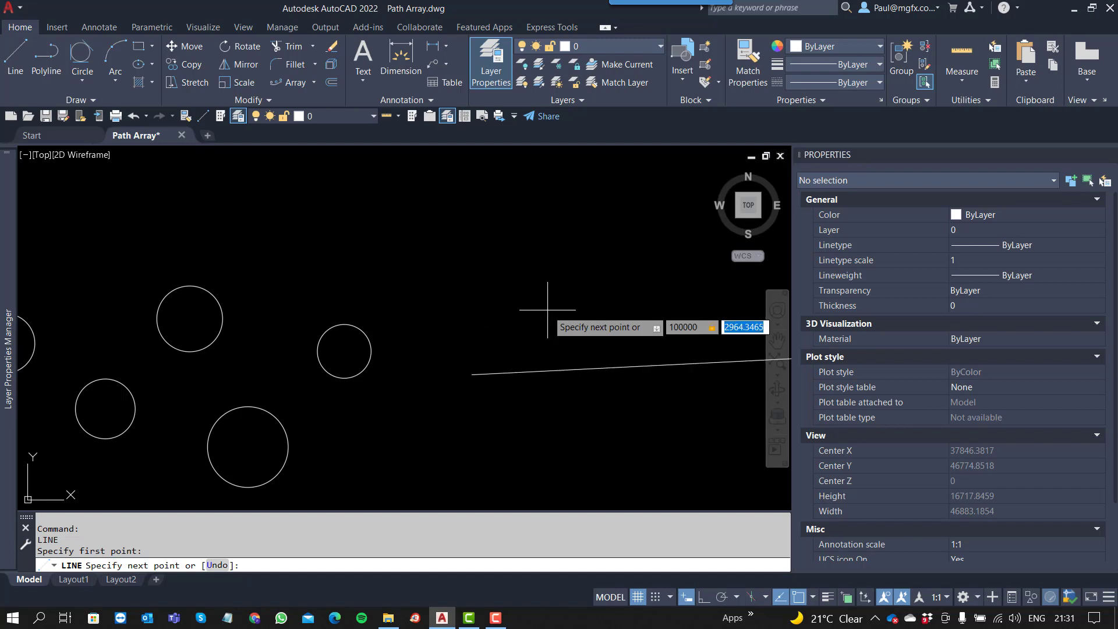
text(5000)
key(Return)
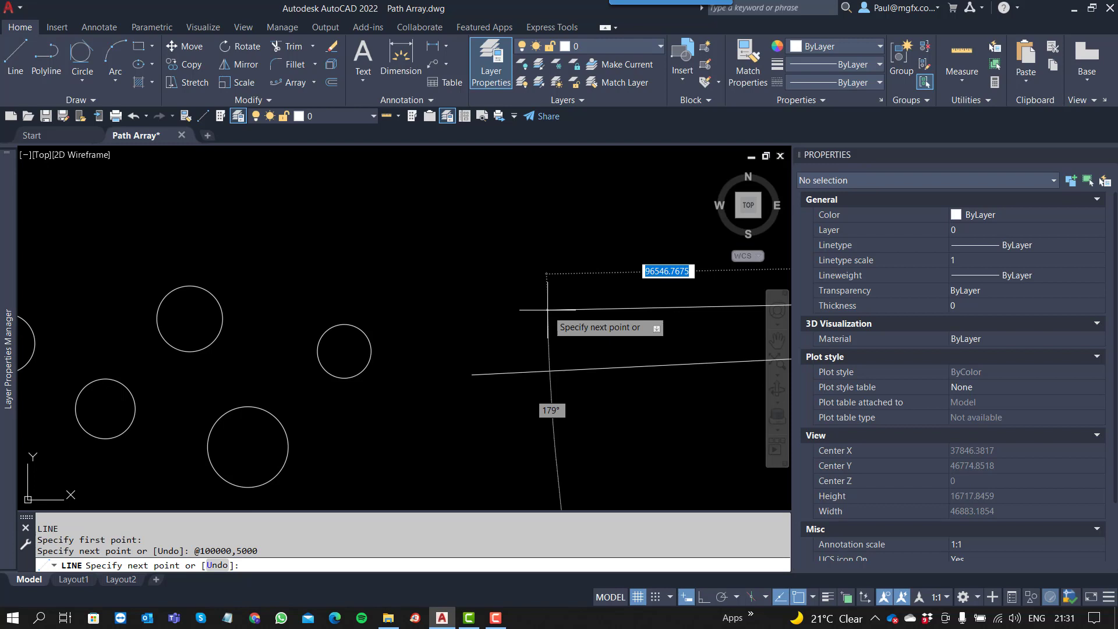
key(Escape)
key(Escape)
key(Escape)
Erase the long line to the right of the circles
text(e)
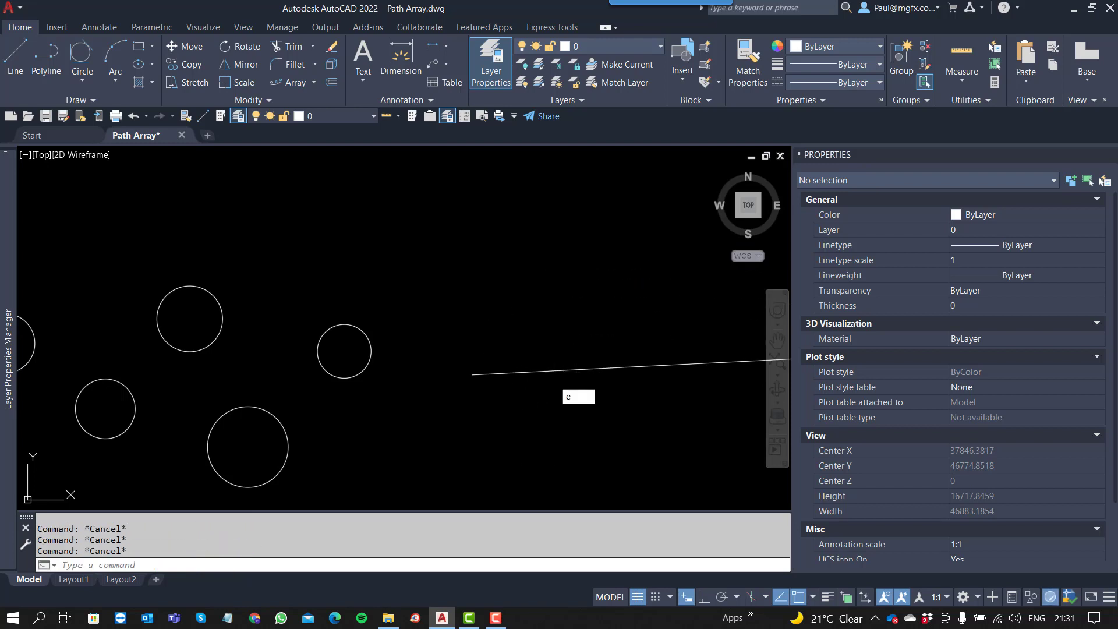
key(Return)
click(579, 392)
click(532, 345)
key(Return)
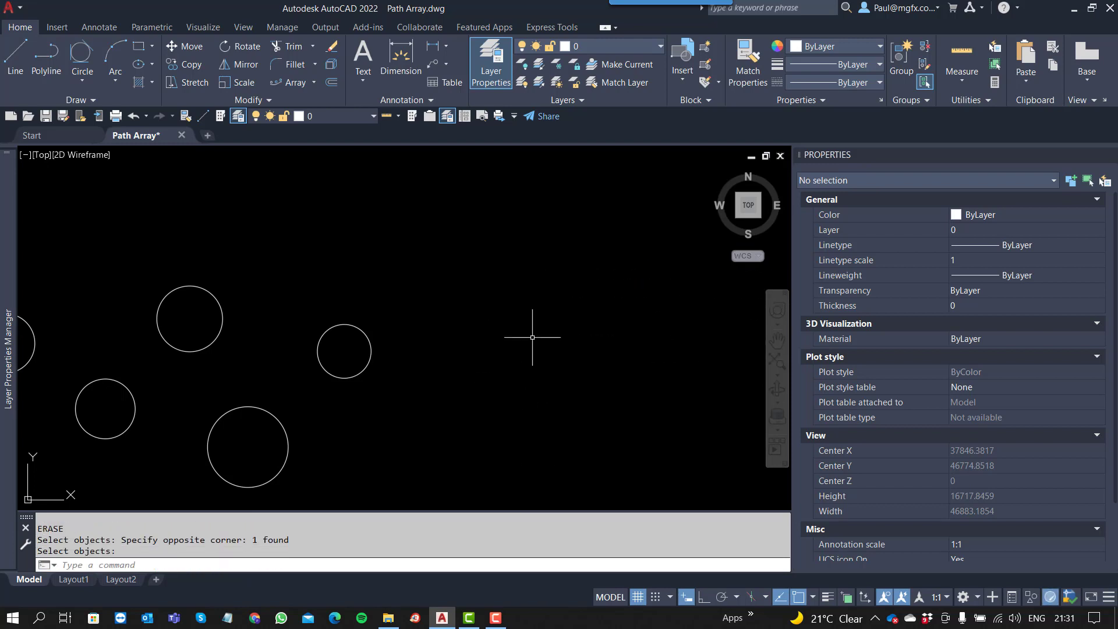
Start a line to the right of the circles, apply the command's Undo option to its first point, and cancel the command
text(l)
key(Return)
click(463, 364)
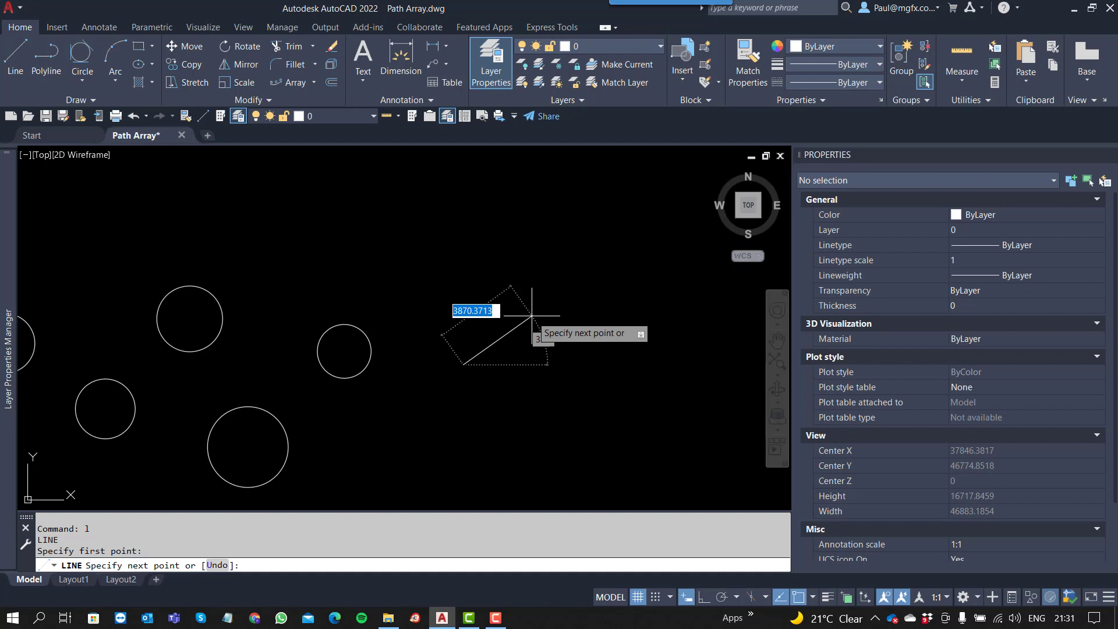
key(Down)
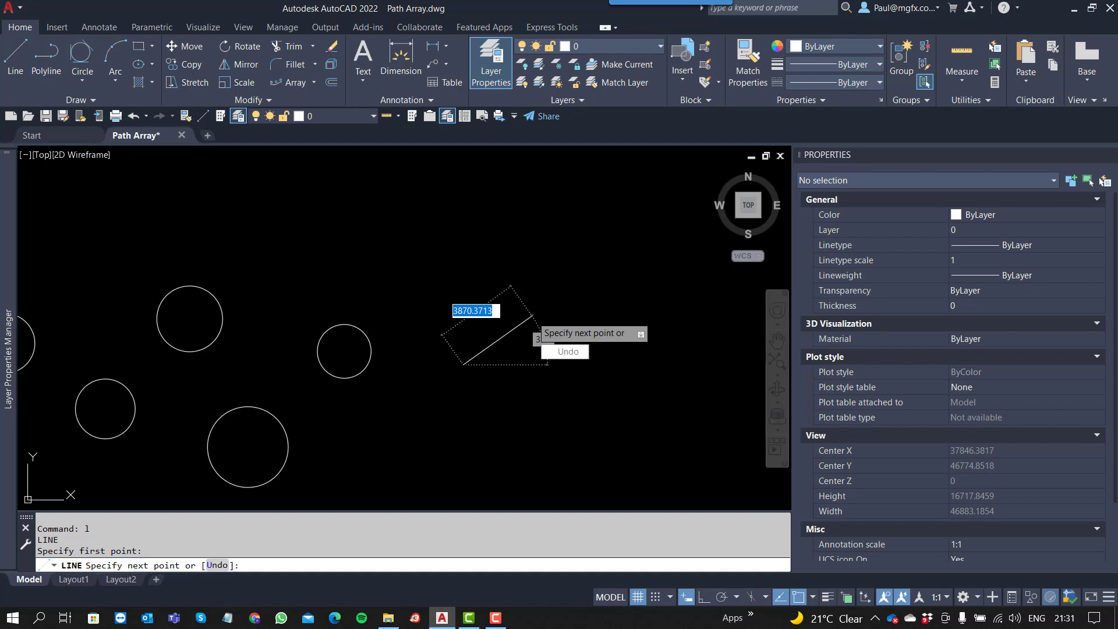
click(216, 565)
key(Down)
key(Up)
key(Down)
key(Return)
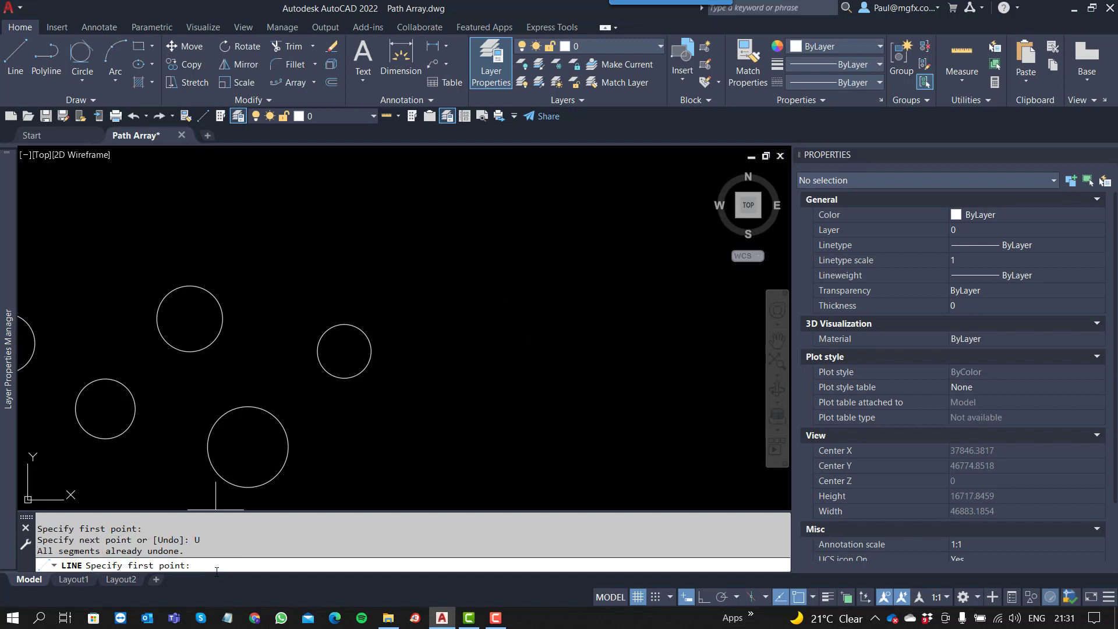
key(Escape)
key(Escape)
Use Match Layer with its Name option to change the three leftmost circles to Layer3
scroll(379, 427, down, 2)
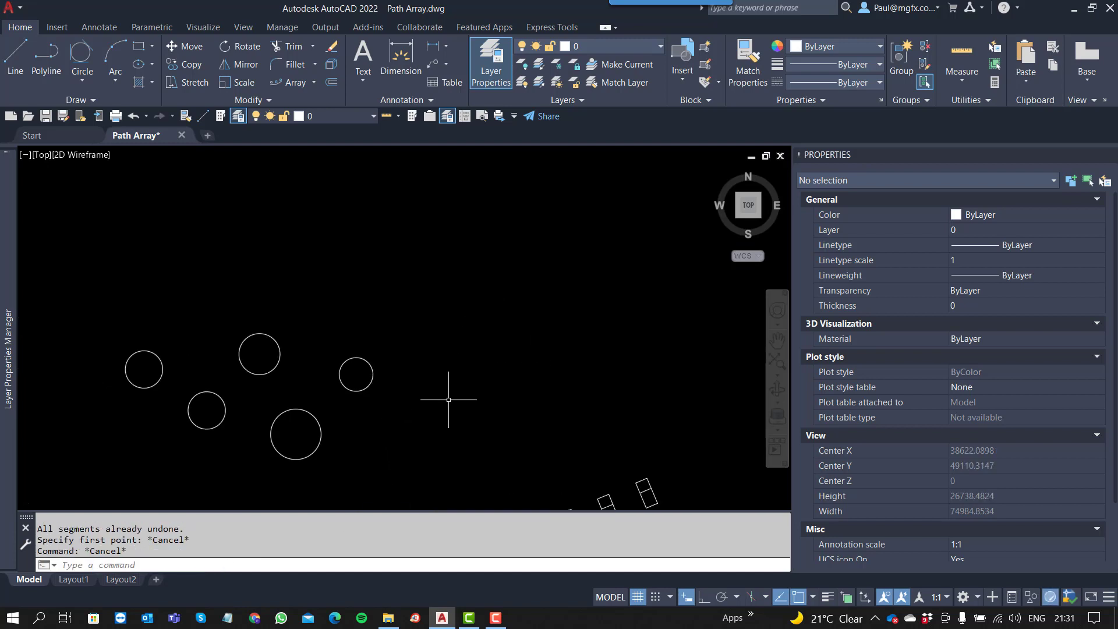
scroll(234, 386, up, 2)
middle_drag(330, 384, 425, 379)
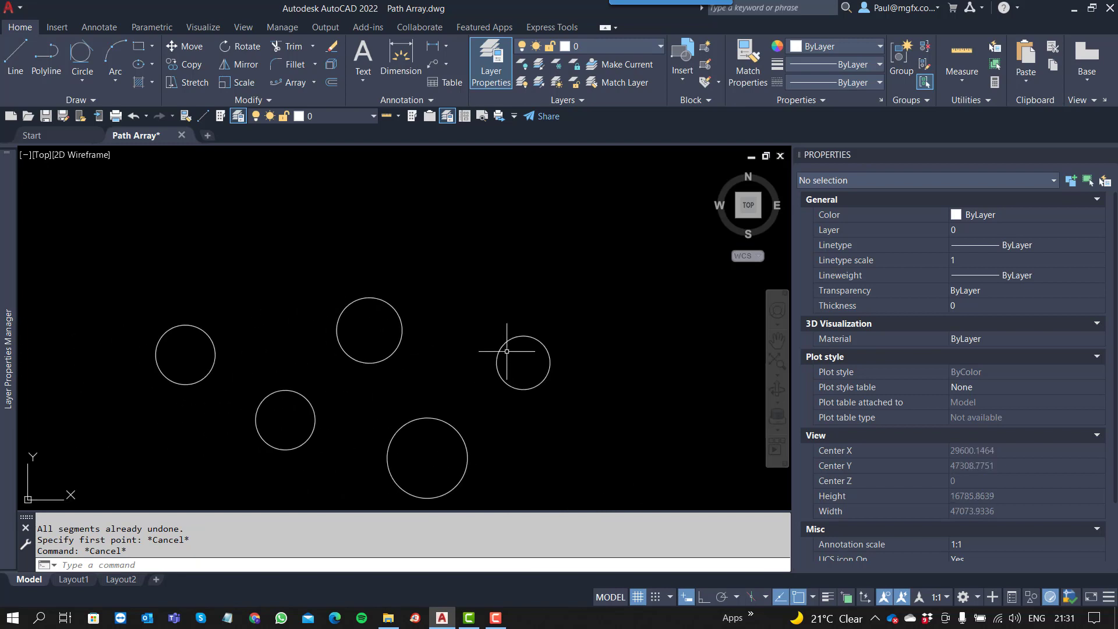
key(Escape)
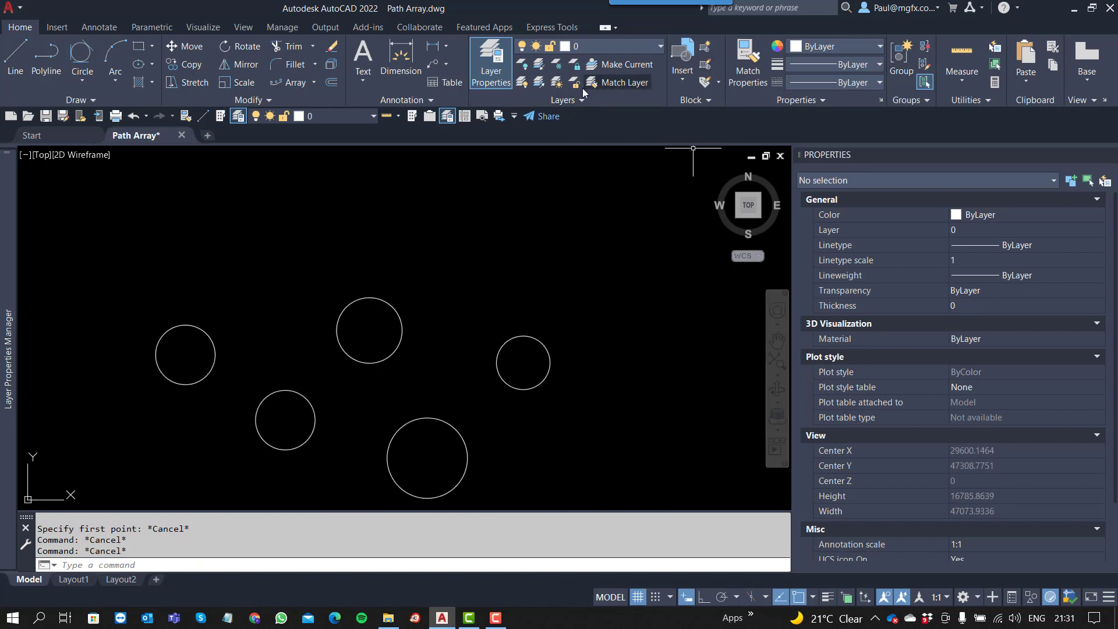
click(613, 83)
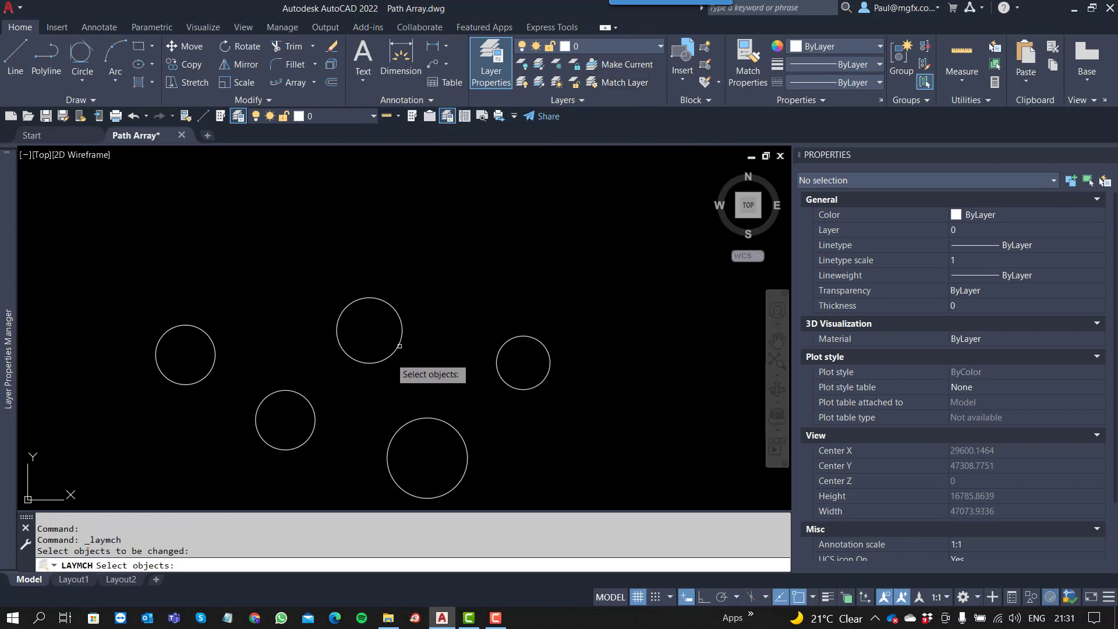
click(384, 452)
click(197, 317)
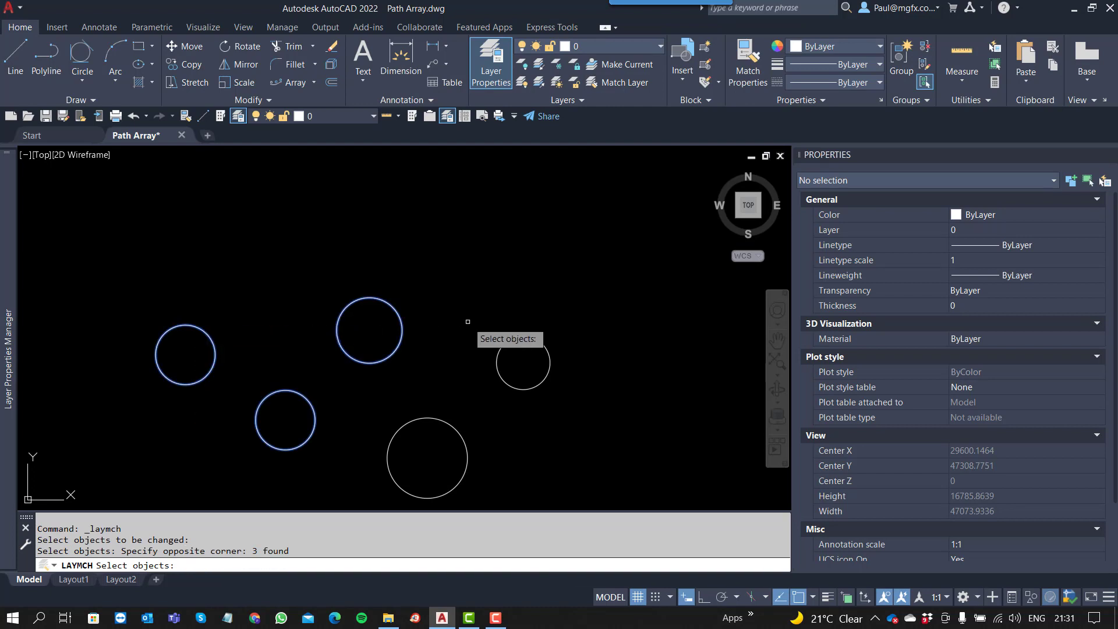
key(Return)
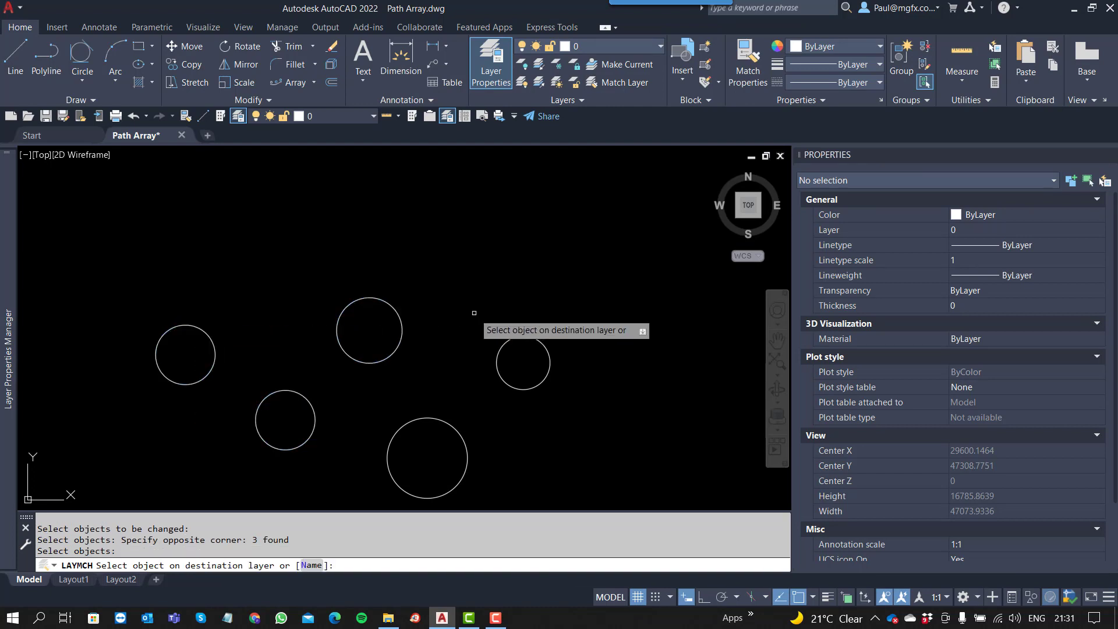
key(Down)
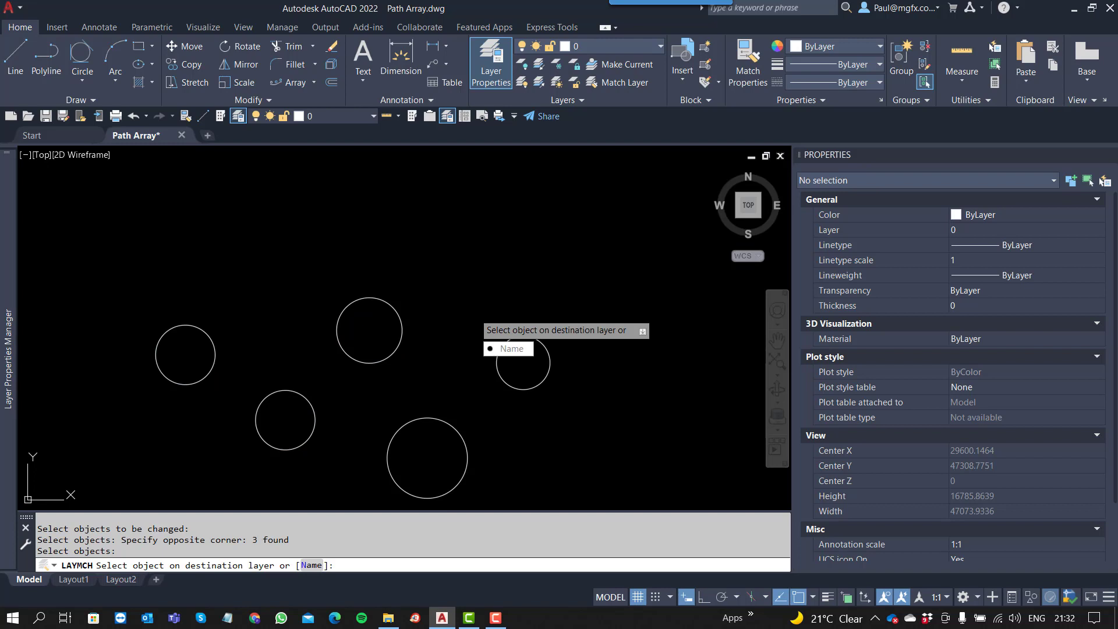
key(Return)
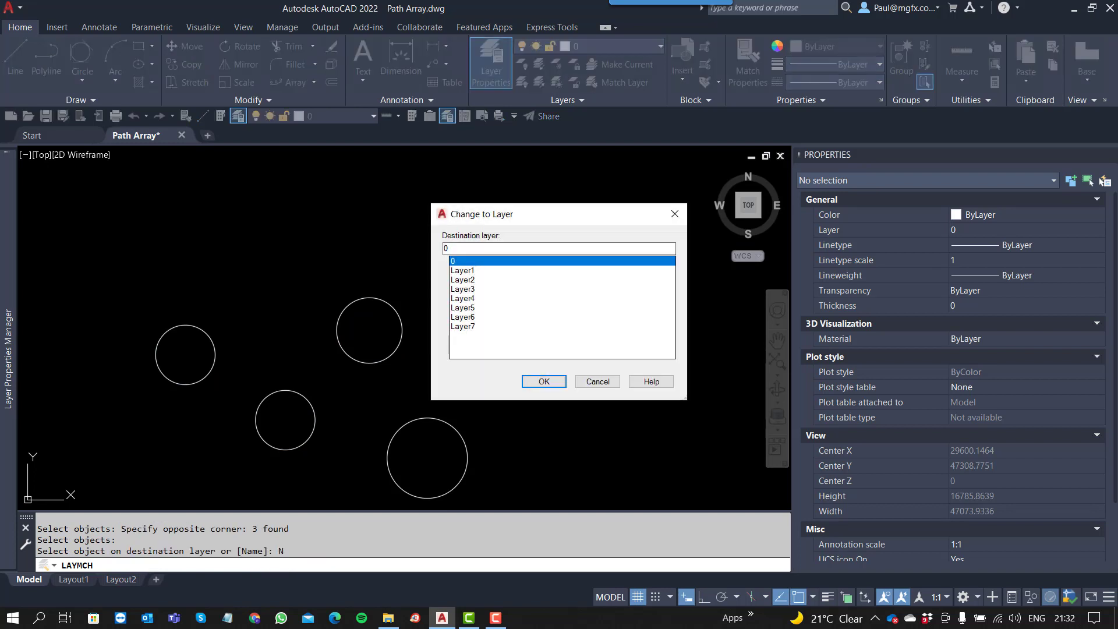
click(466, 289)
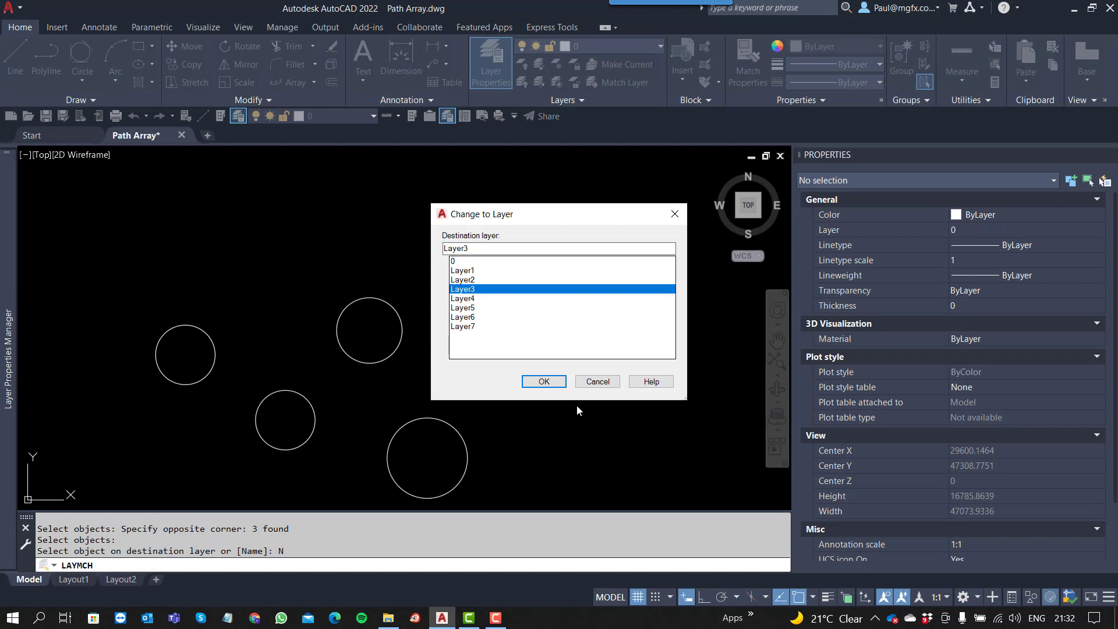
click(545, 383)
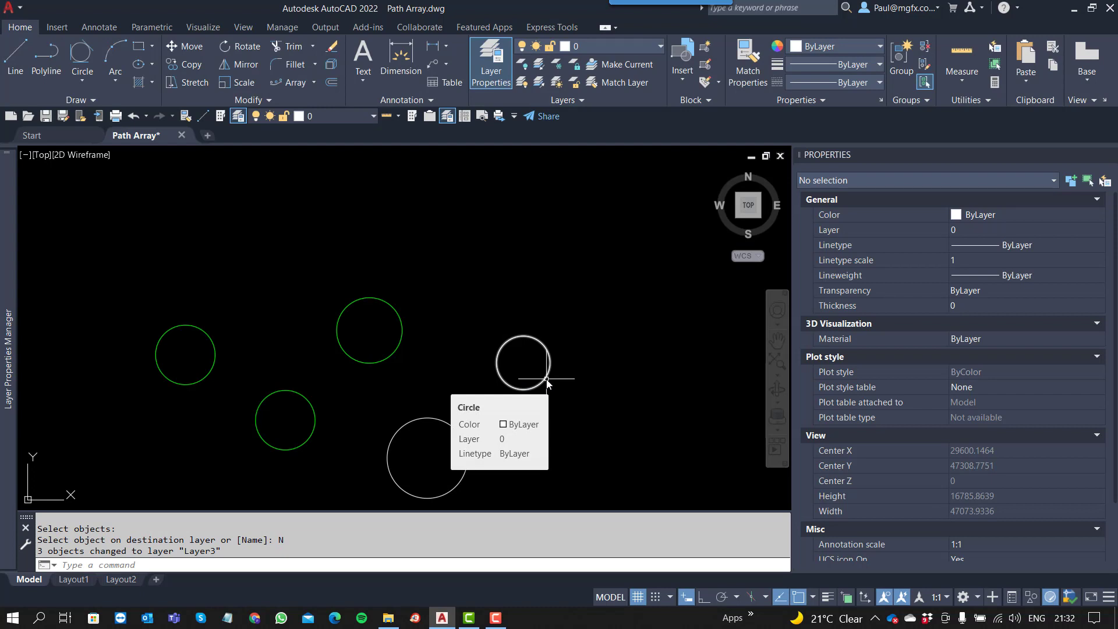
key(Escape)
key(Escape)
key(Escape)
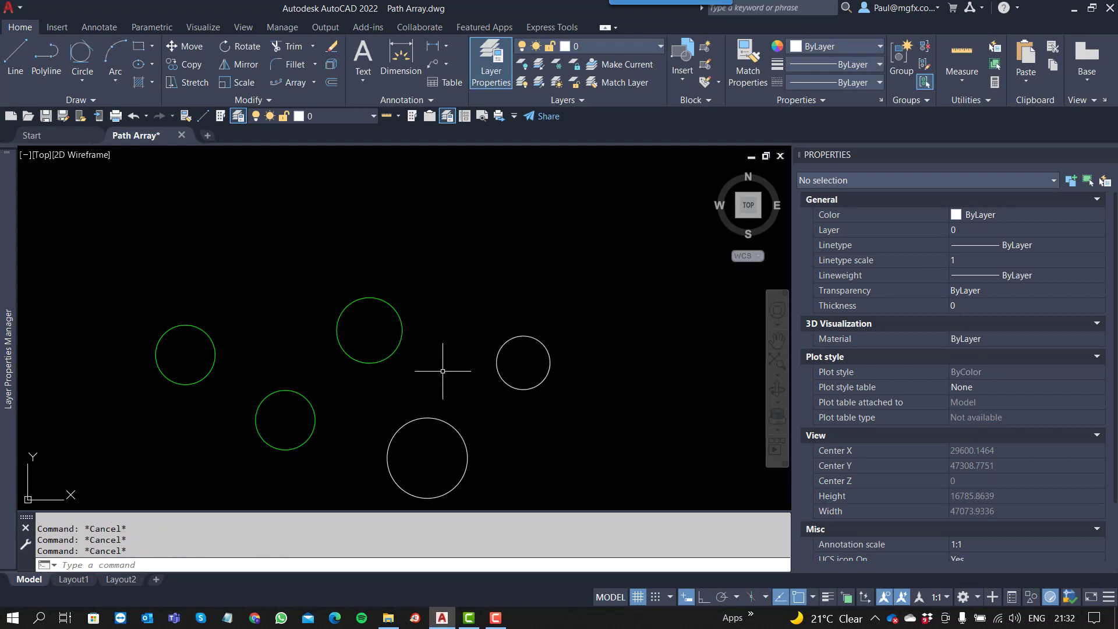
Start Match Layer on the rightmost circle, bring up the options for the destination layer, and cancel the command
scroll(445, 373, down, 4)
middle_drag(457, 391, 496, 390)
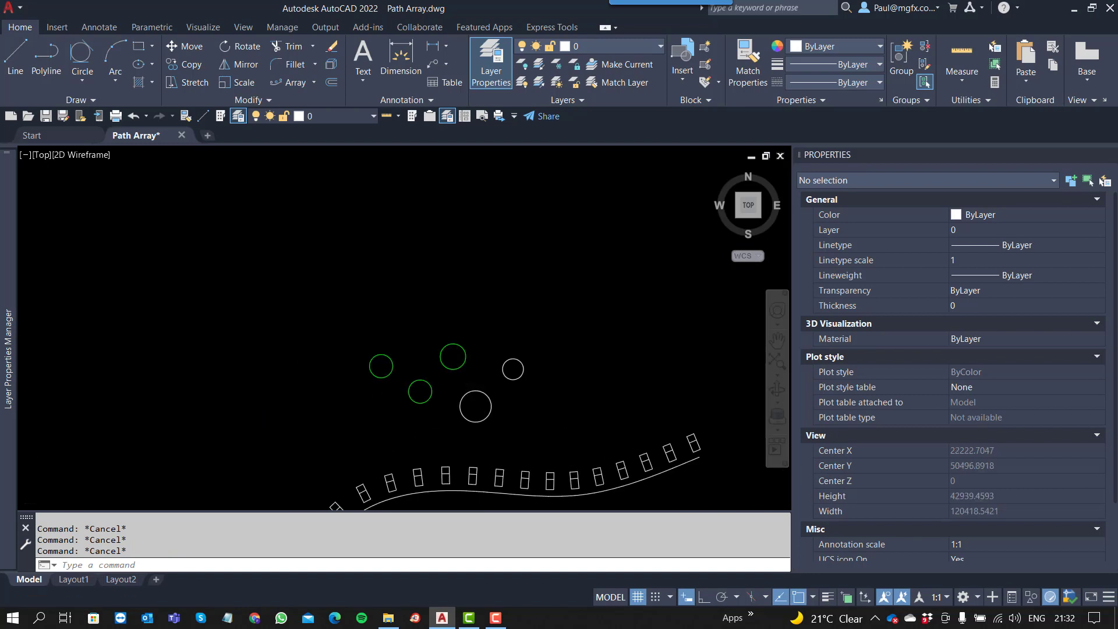
scroll(469, 380, up, 2)
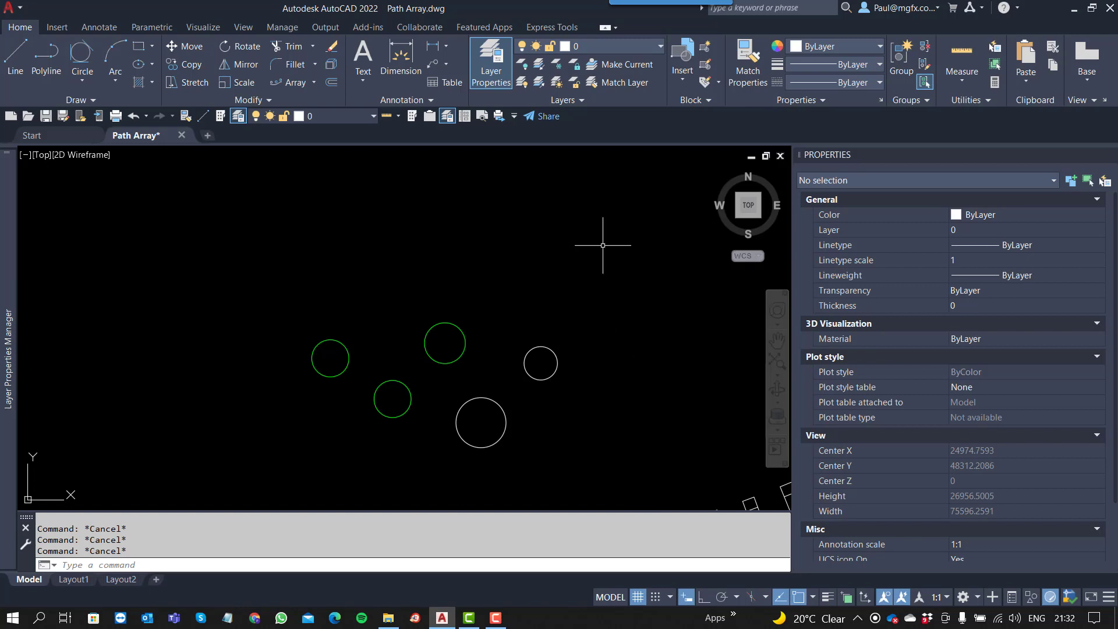
click(623, 82)
click(577, 401)
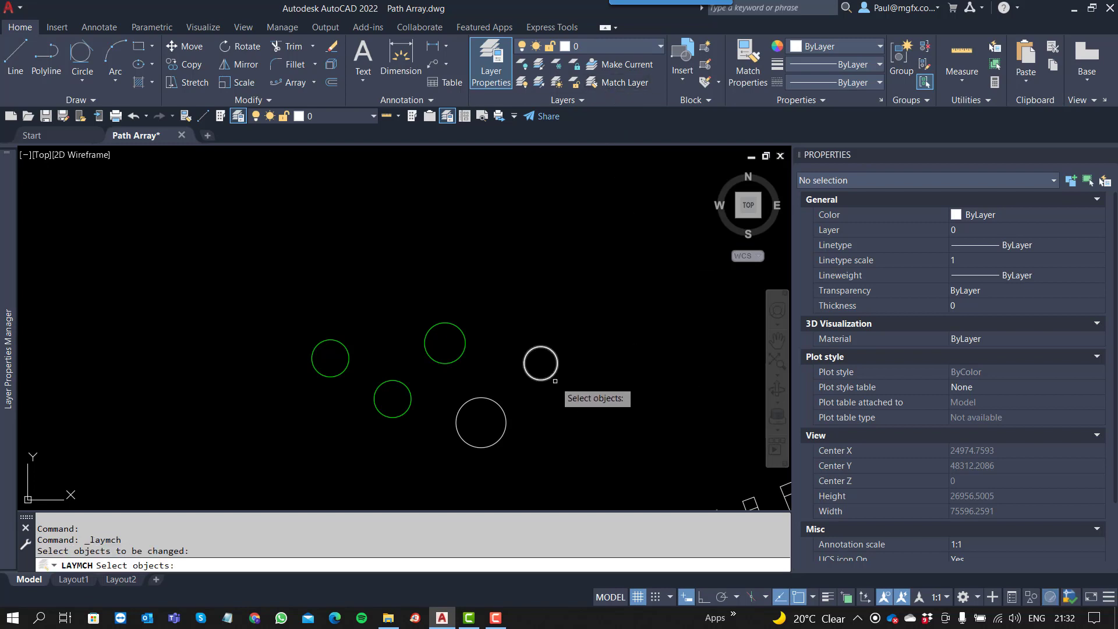
click(541, 359)
key(Return)
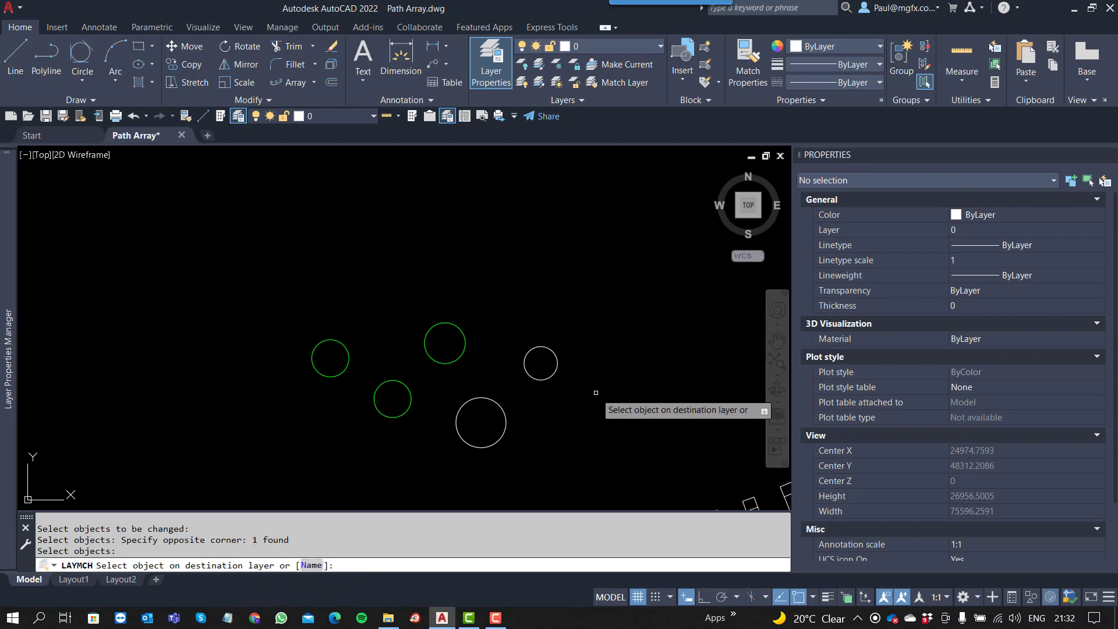
key(Down)
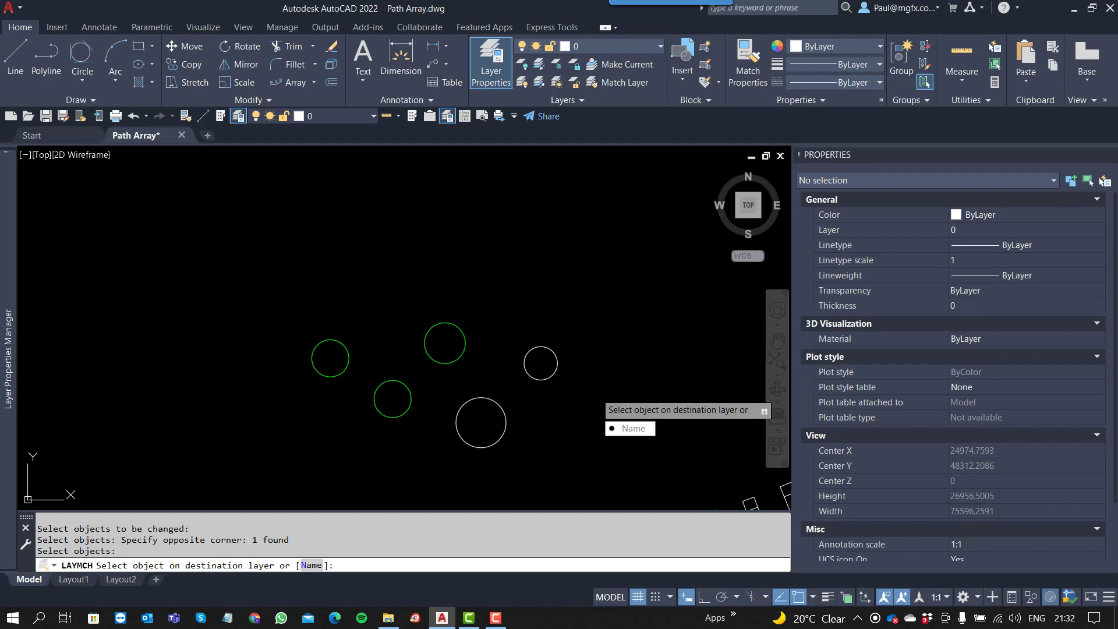
right_click(593, 320)
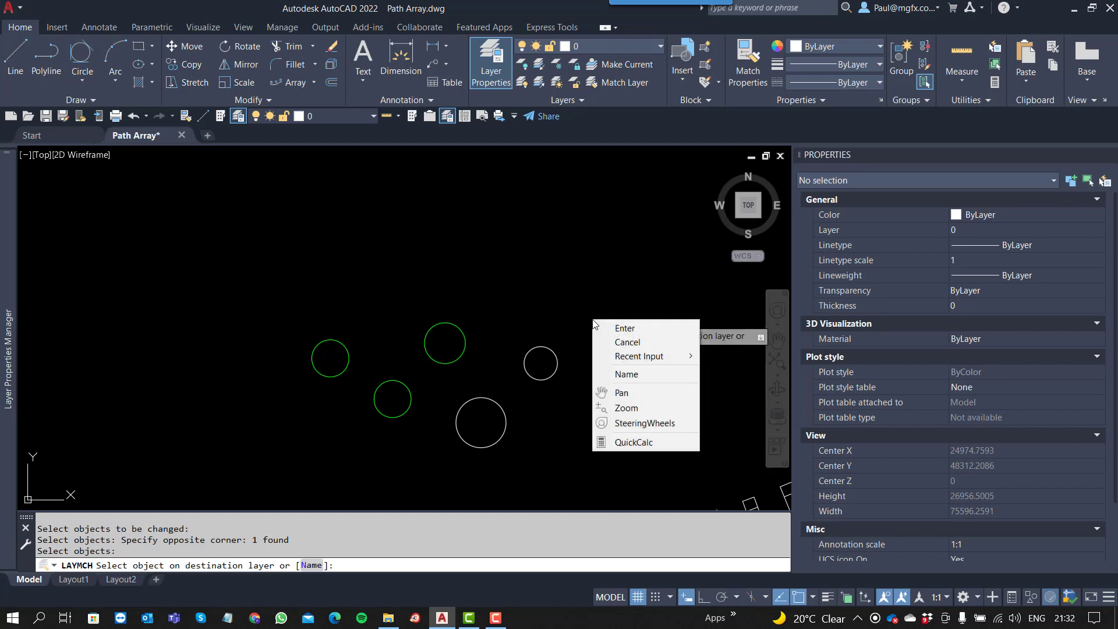
key(Escape)
key(Escape)
key(Escape)
key(Escape)
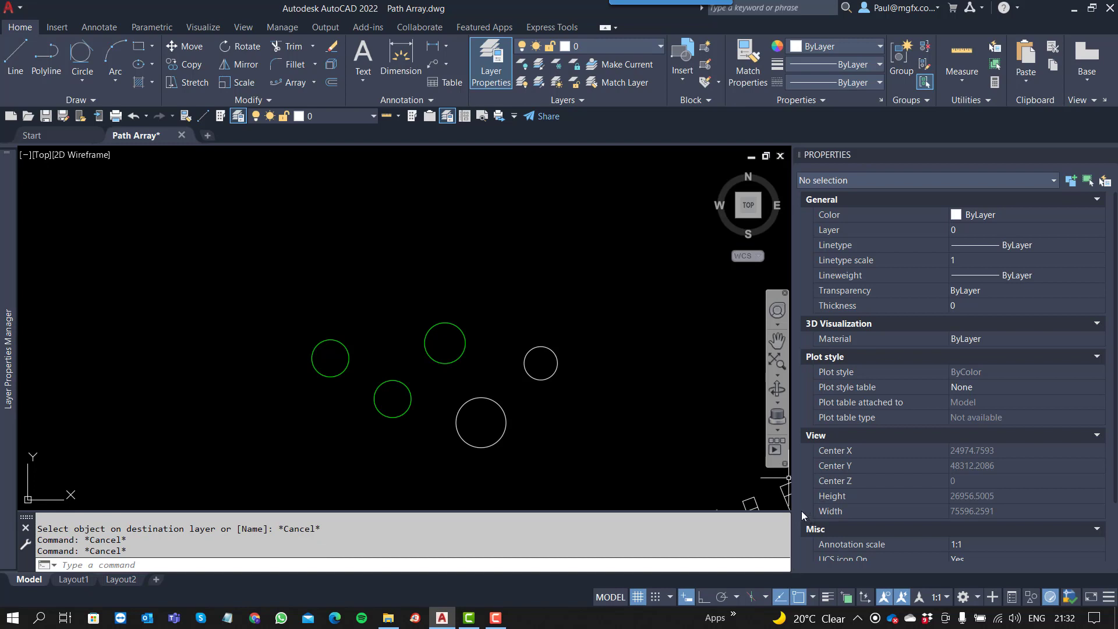
Run Match Layer on the rightmost circle with the Name option, view the destination layer list, and close it without choosing a layer
click(687, 599)
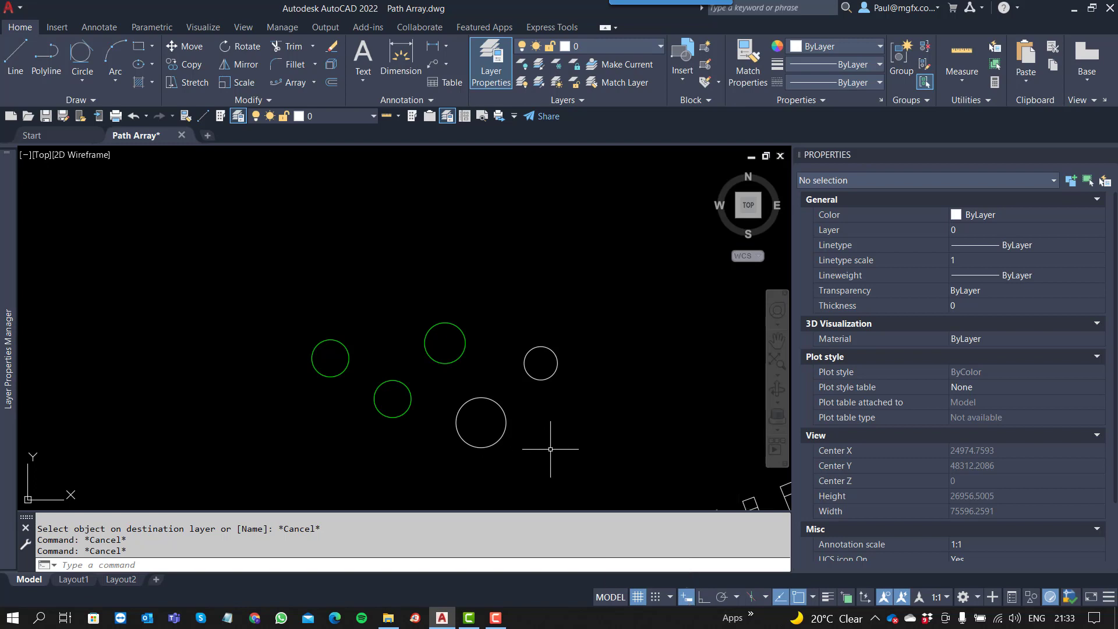
click(614, 82)
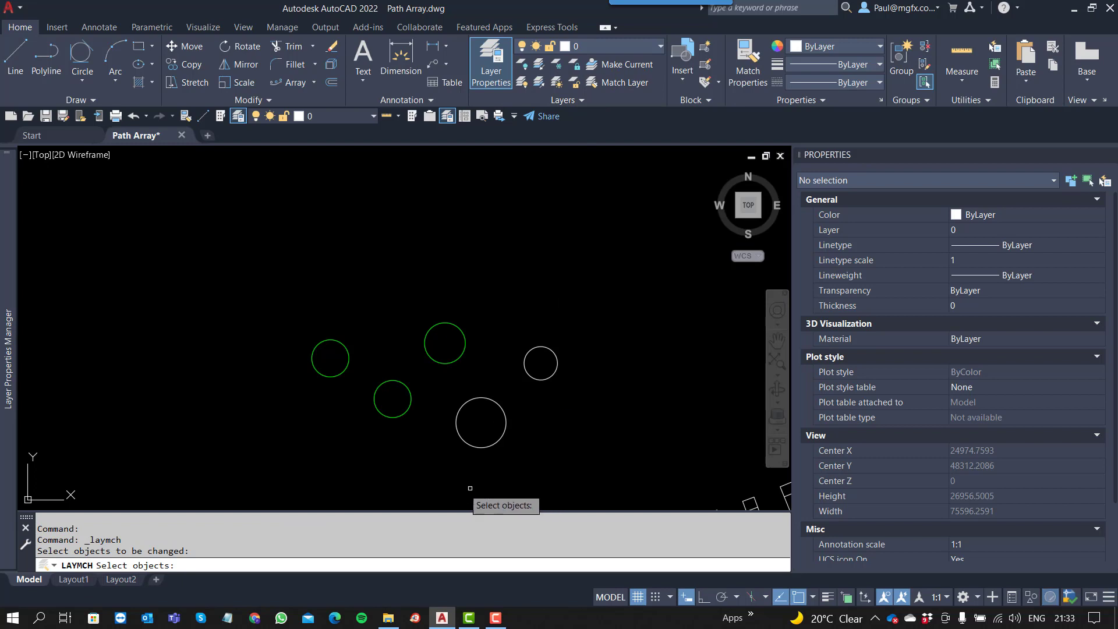
click(549, 378)
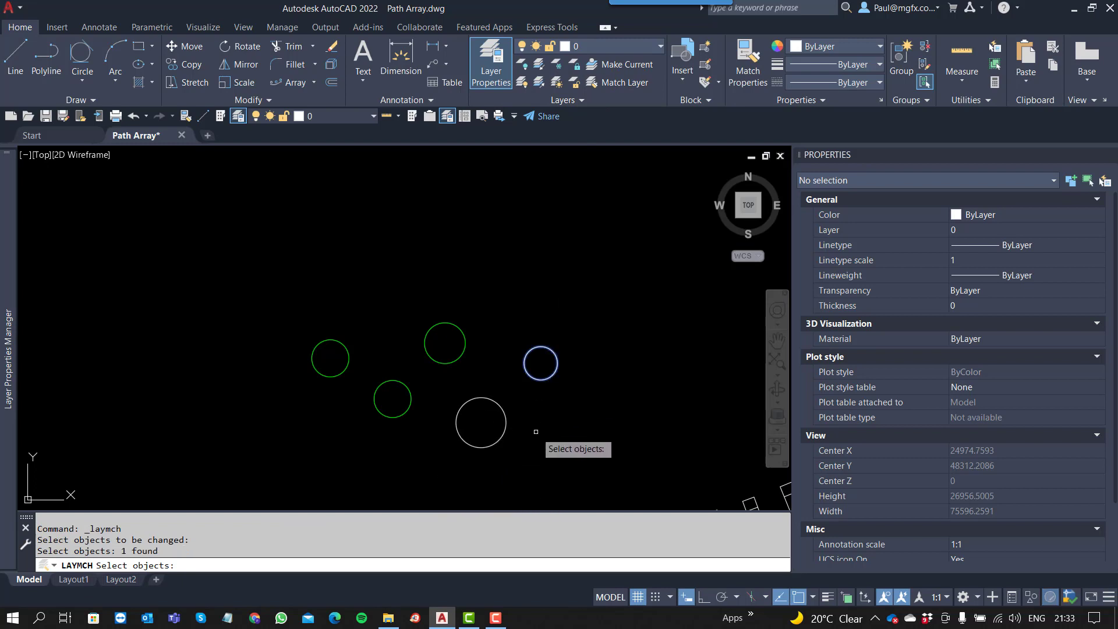
key(Return)
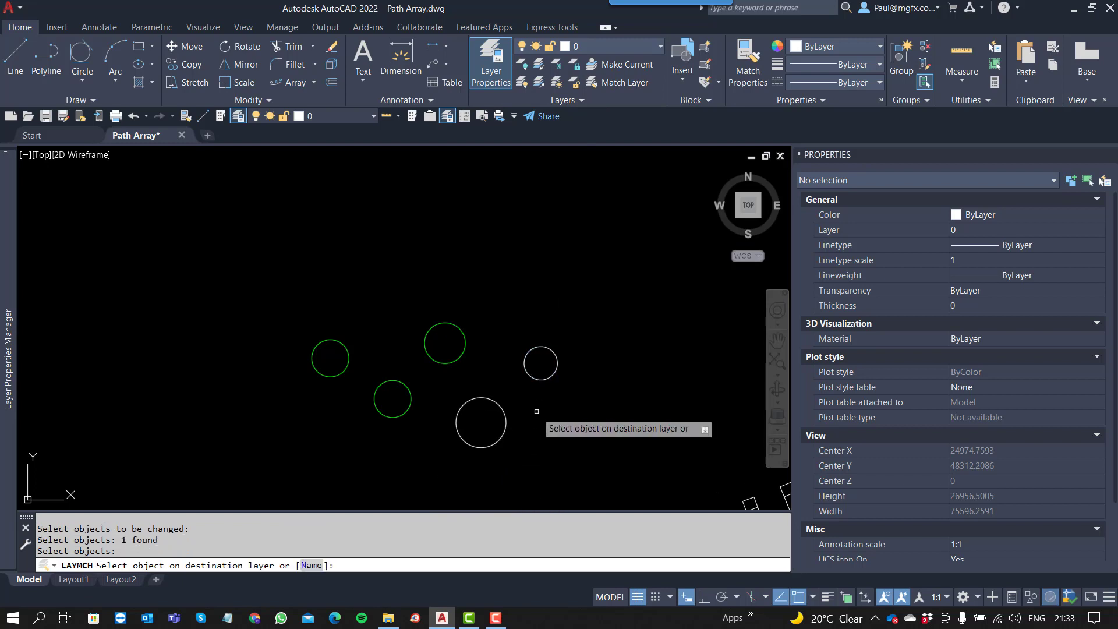
click(304, 570)
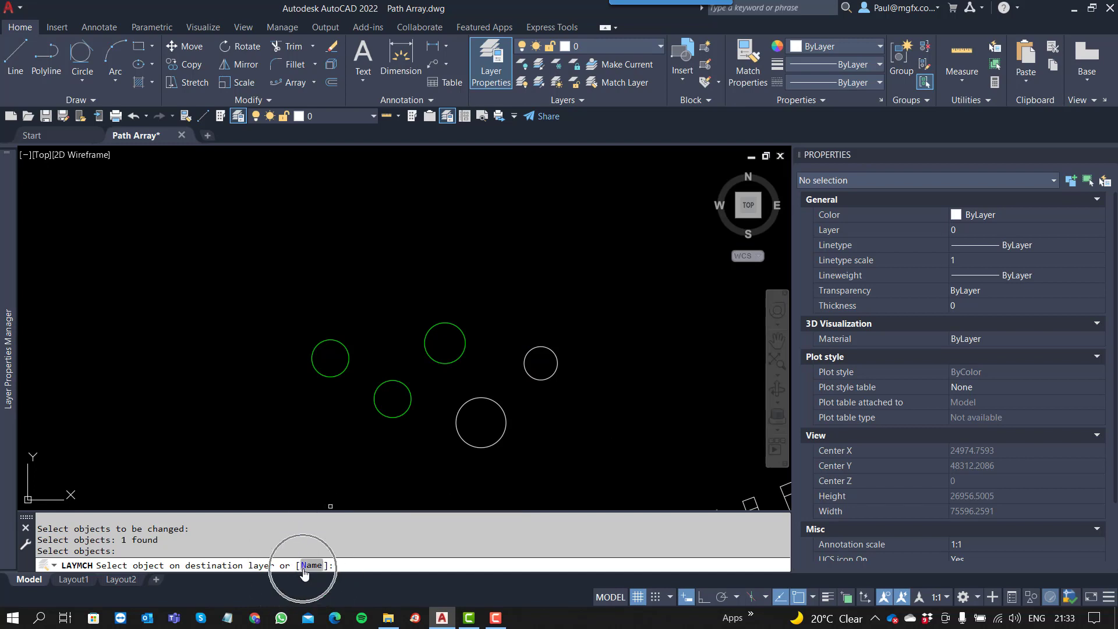
click(304, 570)
click(304, 568)
click(304, 568)
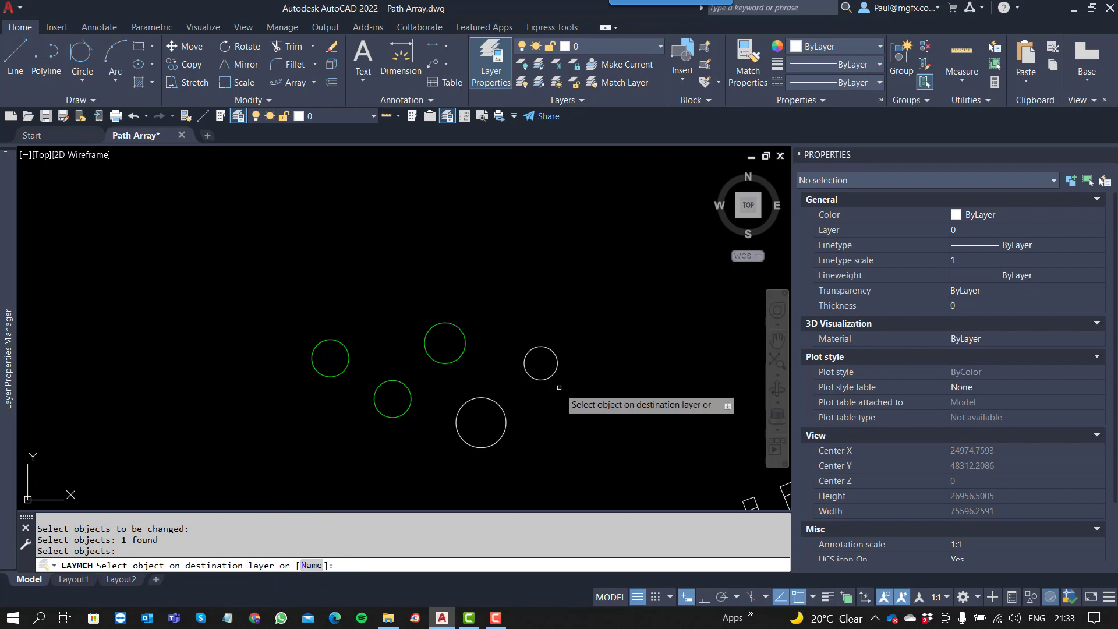
text(n)
key(Return)
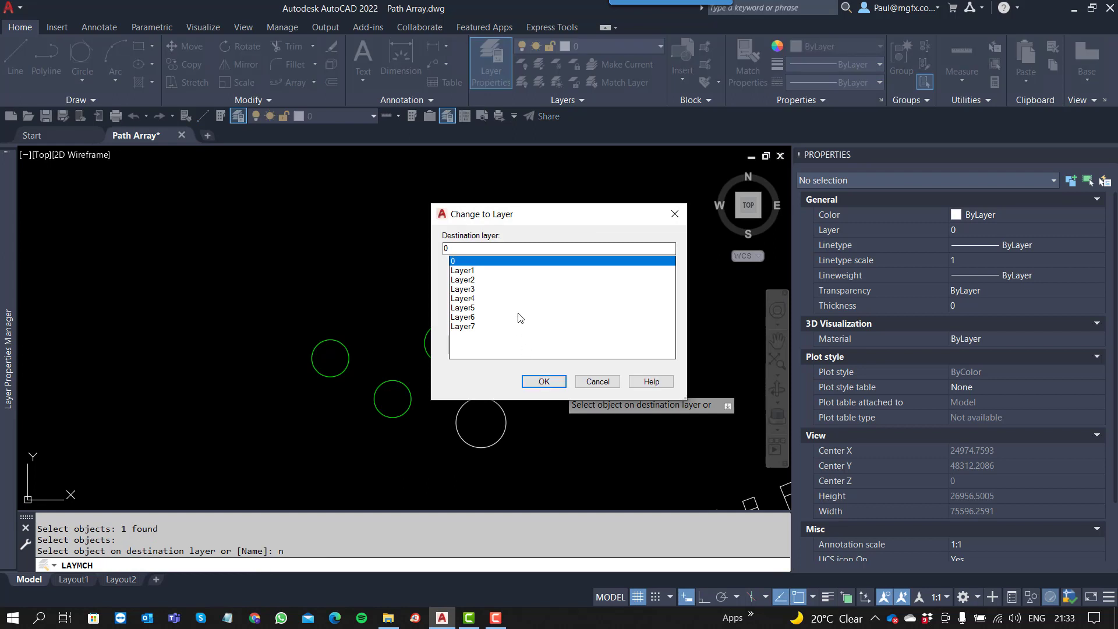
drag(524, 219, 410, 226)
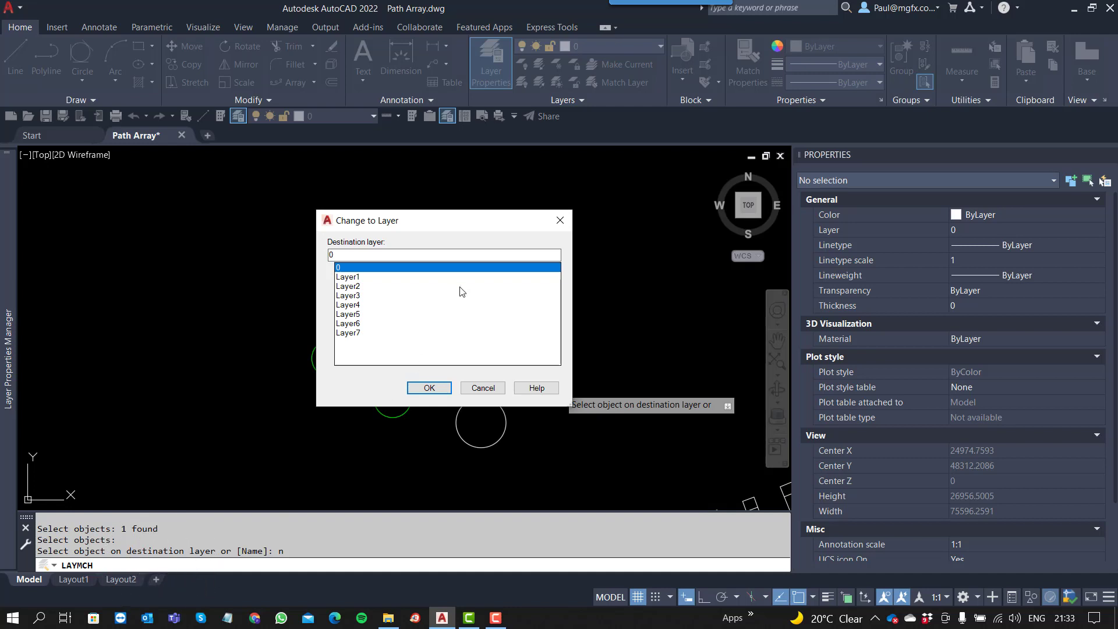
click(560, 220)
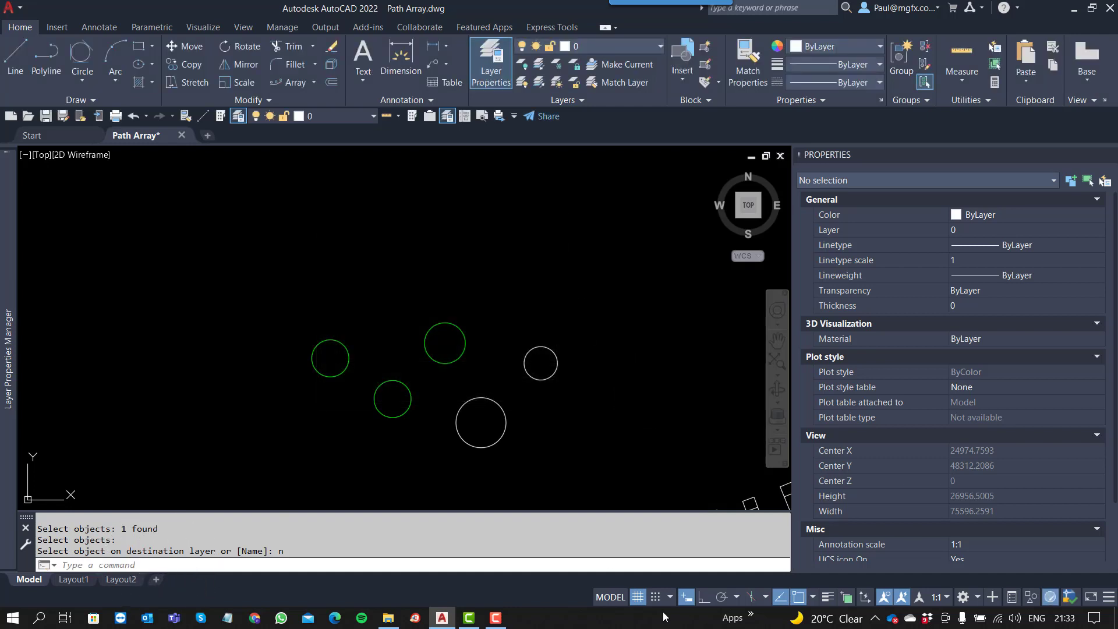
key(Escape)
key(Escape)
Run Match Layer on the largest circle and use the Name option to open the destination layer list
key(Return)
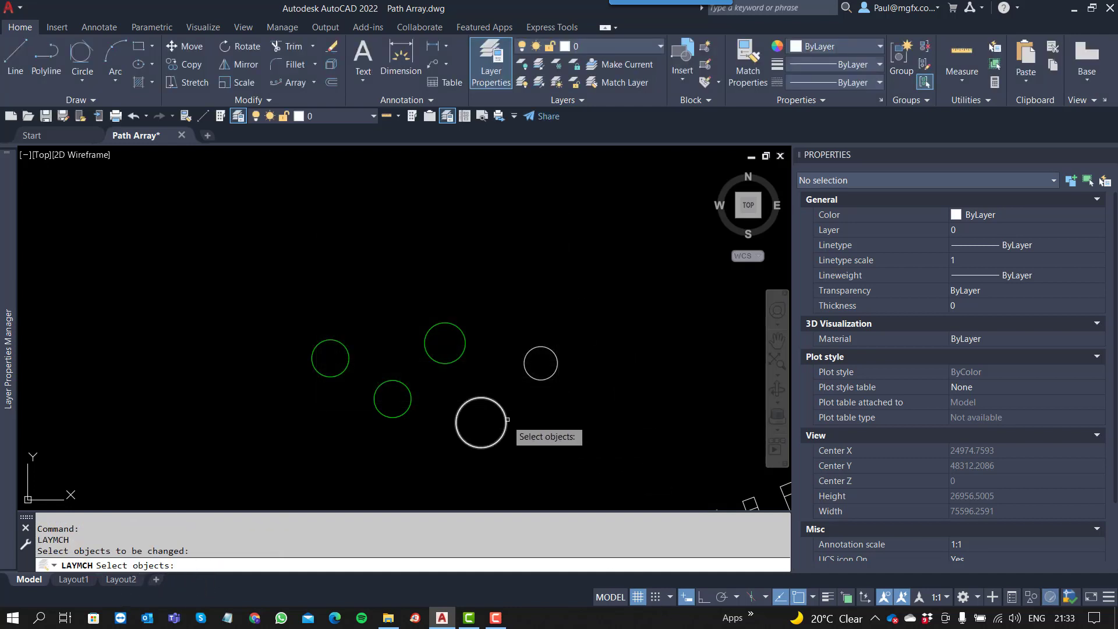
click(508, 418)
key(Return)
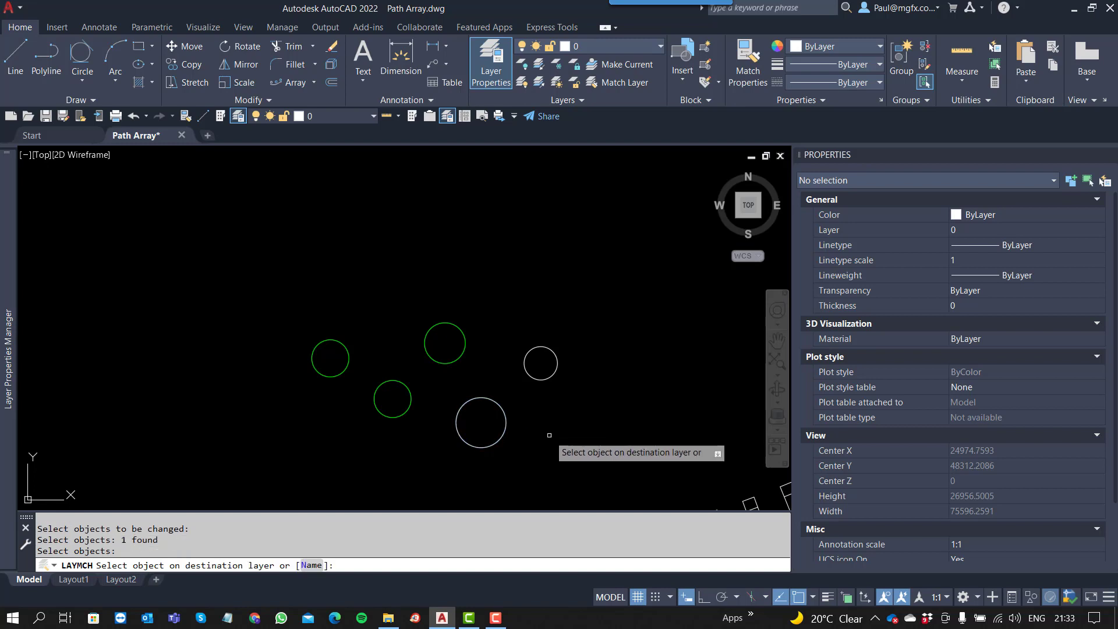
key(Down)
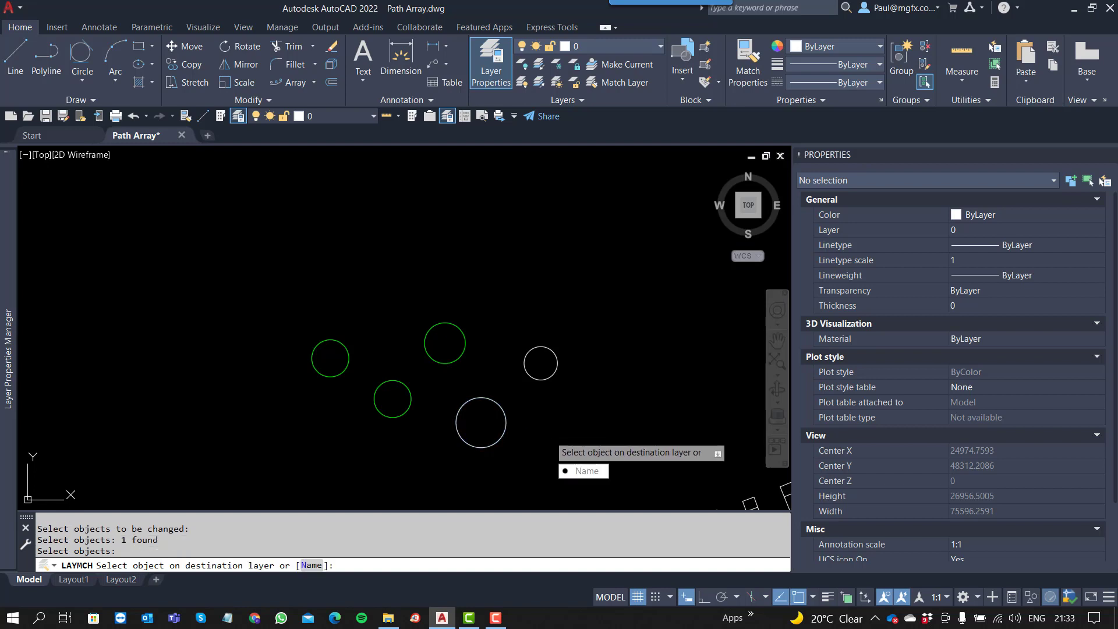
key(Return)
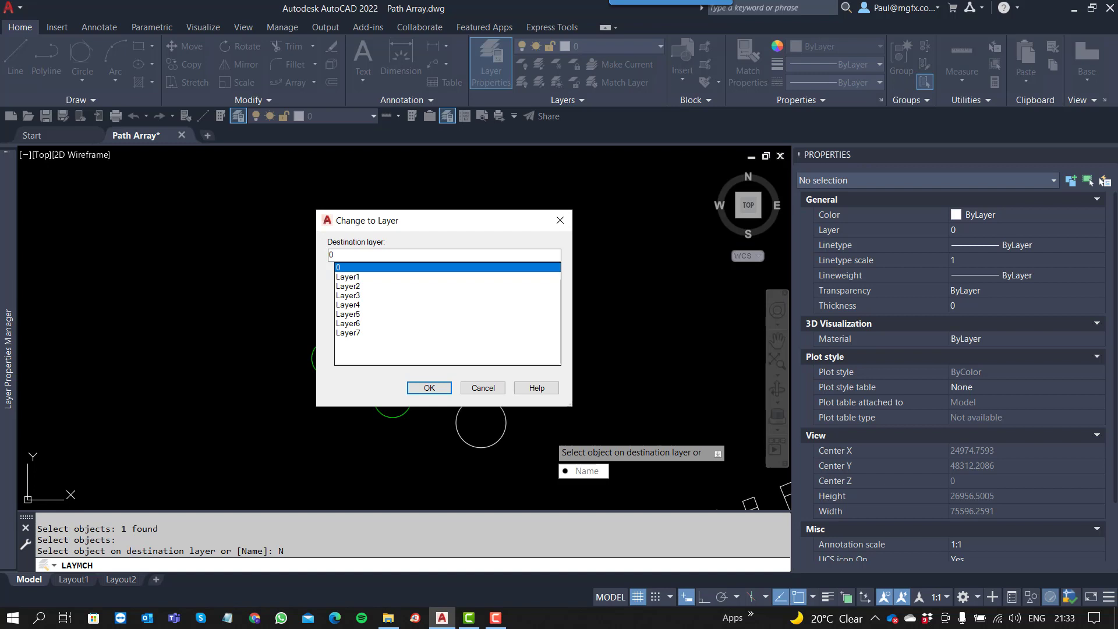